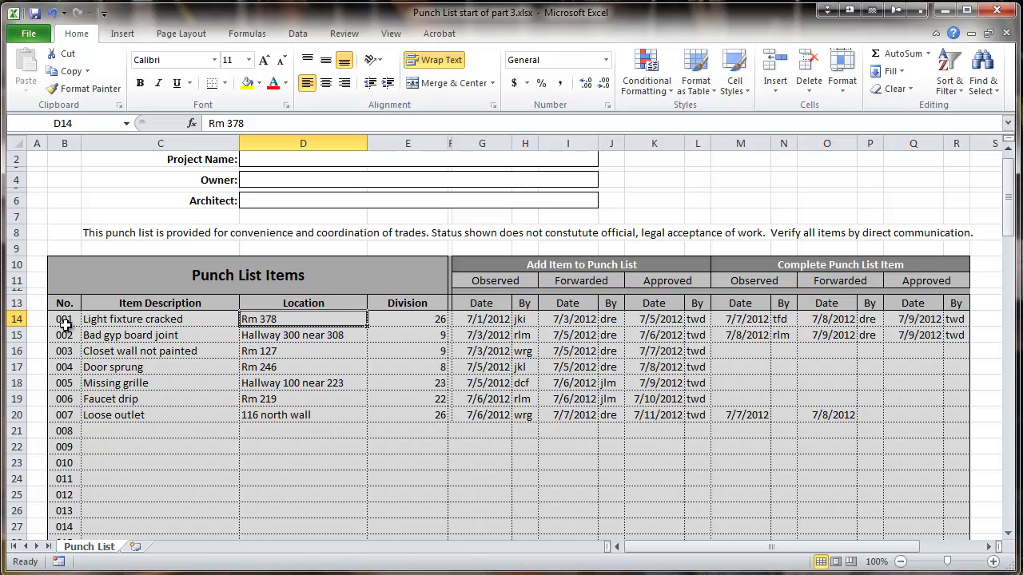
Start a conditional formatting rule for punch list range B14:R113 that uses a formula to determine which cells to format
left_click_drag(64, 319, 954, 552)
left_click_drag(1009, 488, 982, 190)
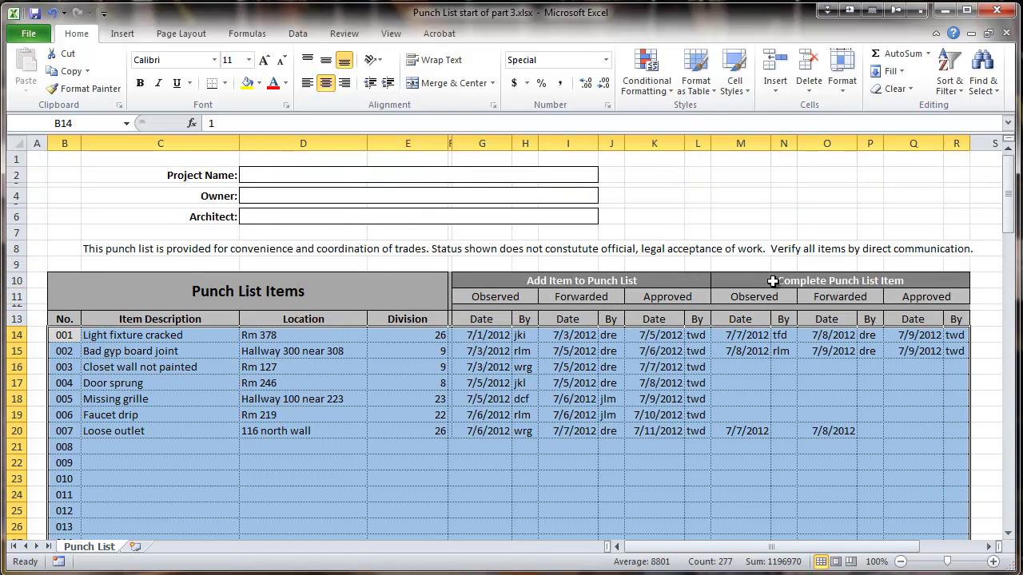
left_click(645, 69)
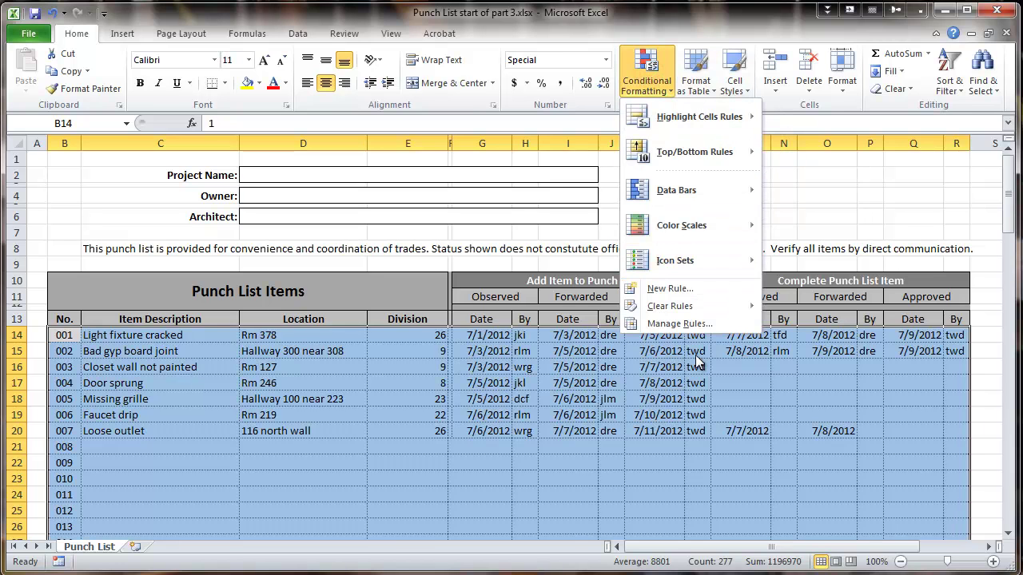
left_click(665, 324)
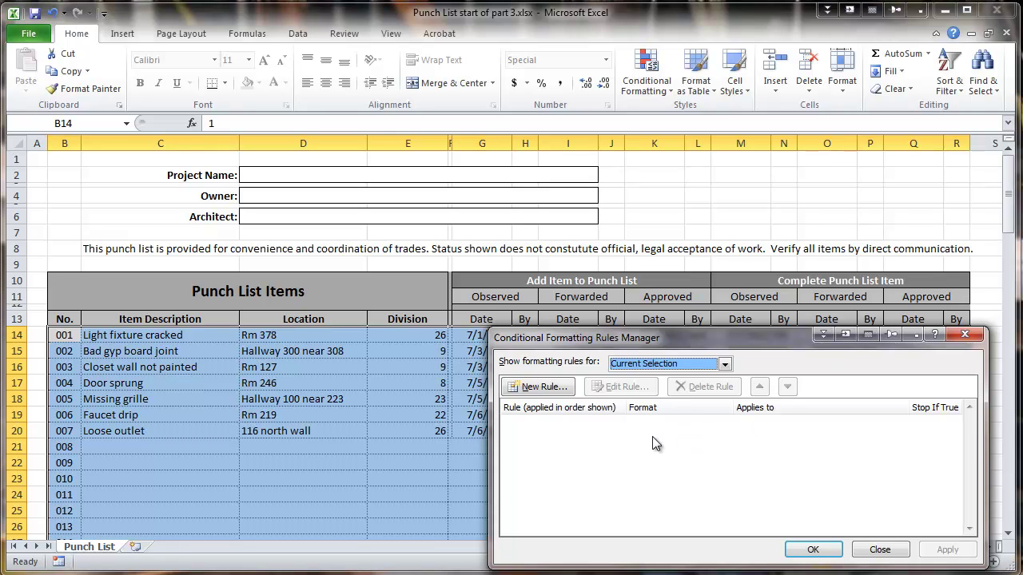
left_click(538, 388)
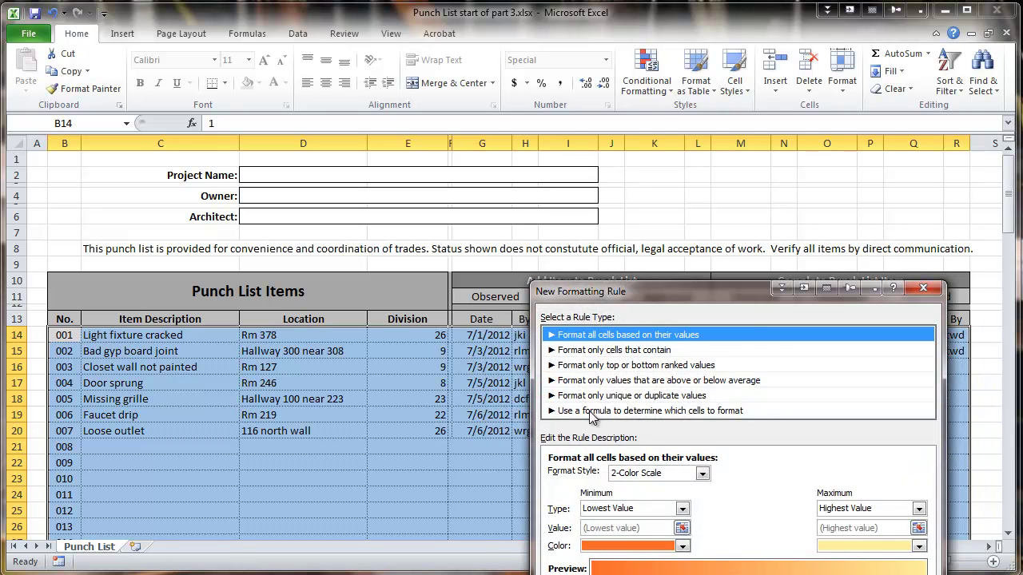
left_click(592, 410)
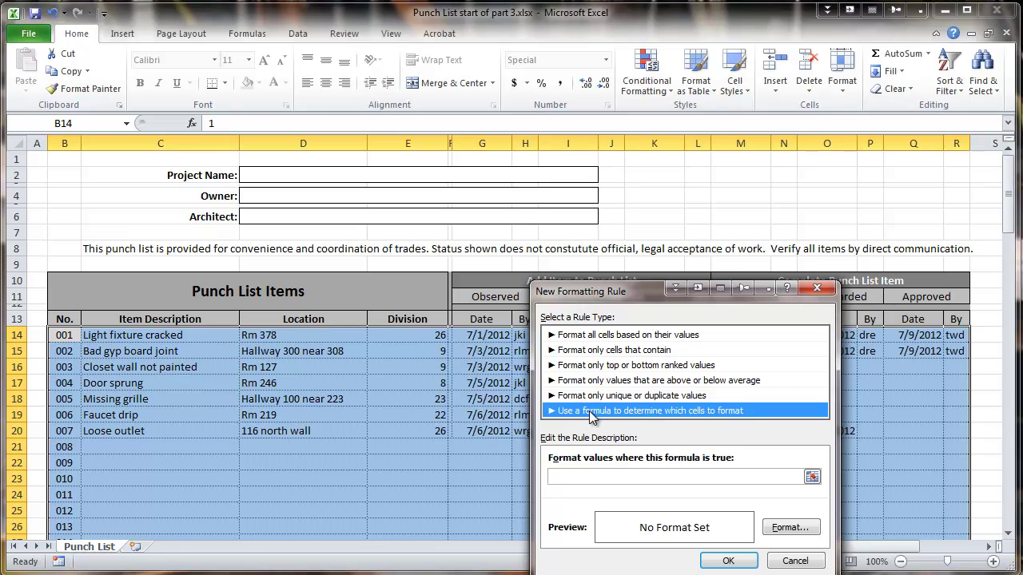
left_click(565, 478)
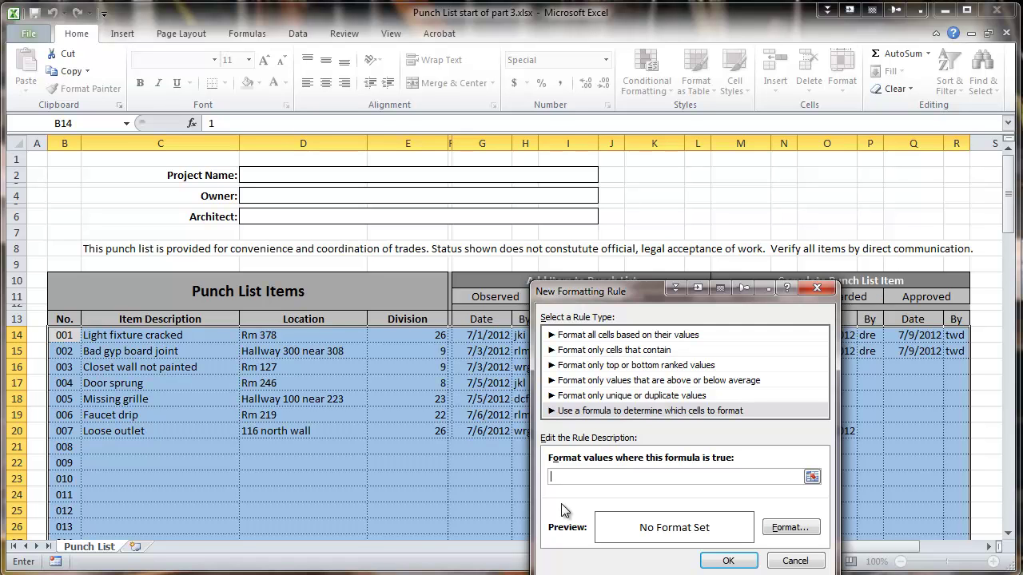
Enter the rule formula =and($C14<>"",$K14<>"",$L14<>"",$Q14<>"",$R14<>"")
type("=and(")
left_click(146, 337)
key("BackSpace")
type("14")
type(">\"\",")
left_click_drag(622, 289, 352, 269)
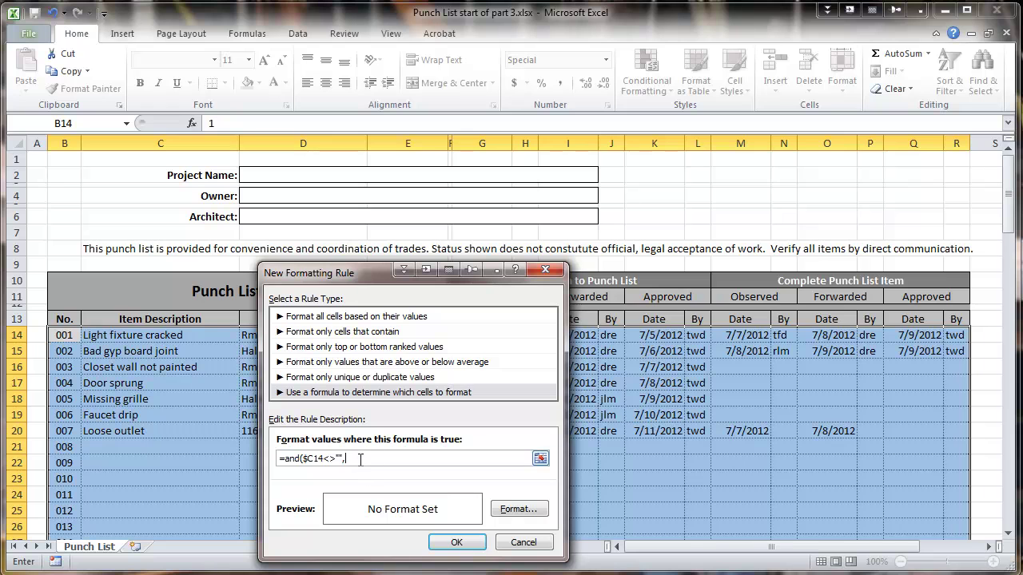
type("$K14<>\"\",")
type("$L14<>\"\",")
type("$Q14<>\"\",$R14<>")
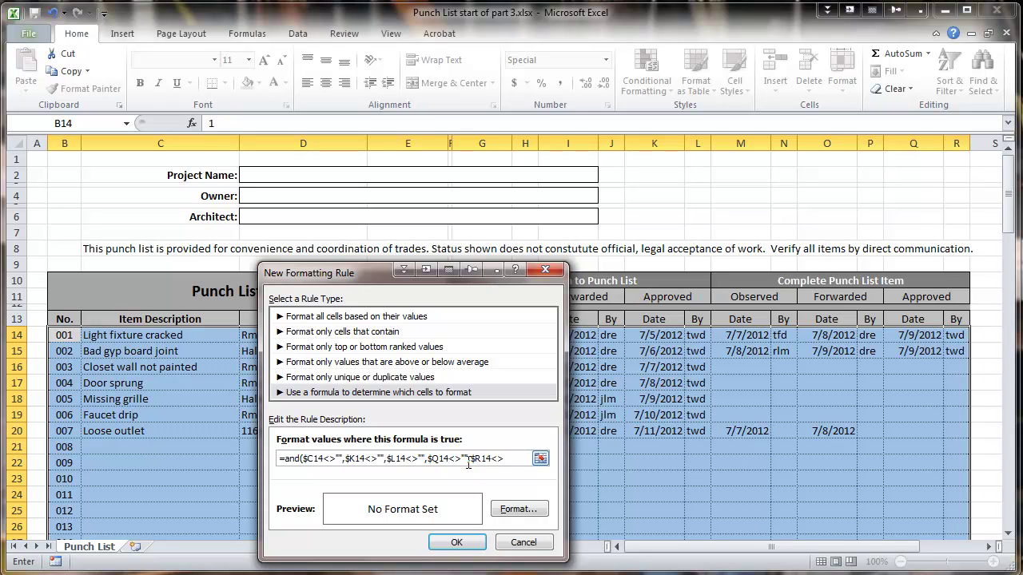
type("\"\")")
Give the rule a medium gray fill and strikethrough text, and apply it to the punch list
left_click(514, 510)
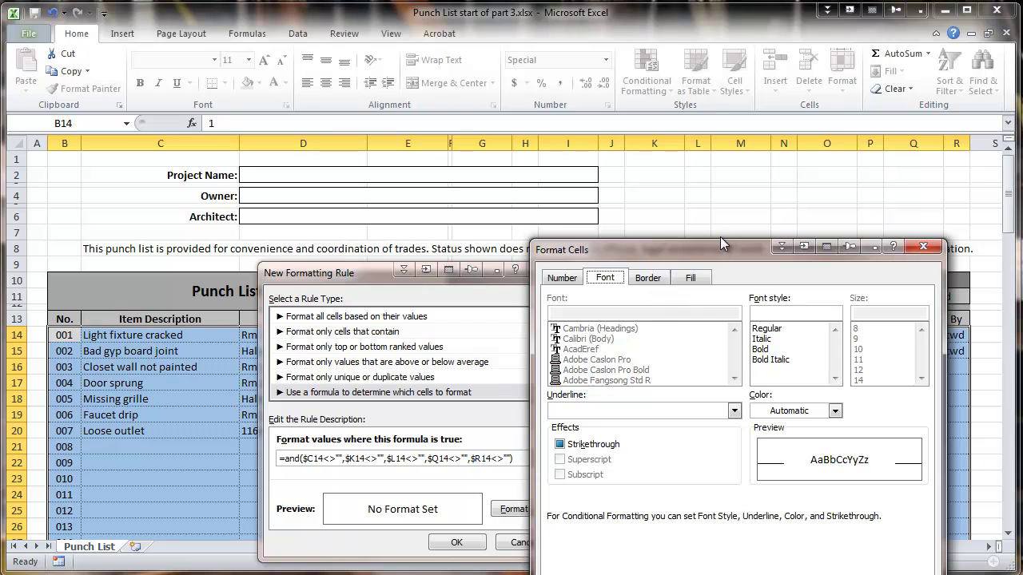
left_click_drag(717, 247, 720, 151)
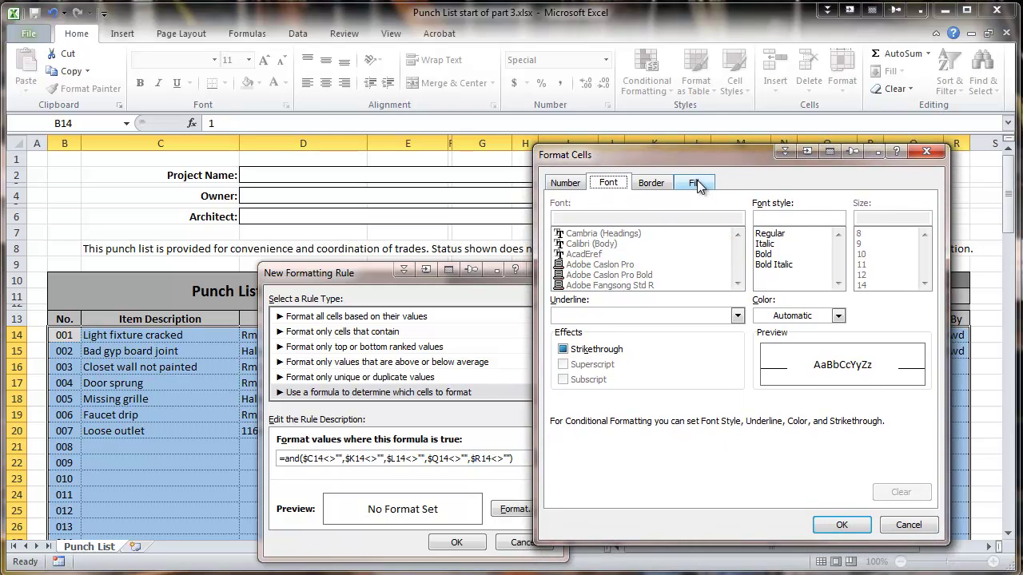
left_click(696, 182)
left_click(566, 317)
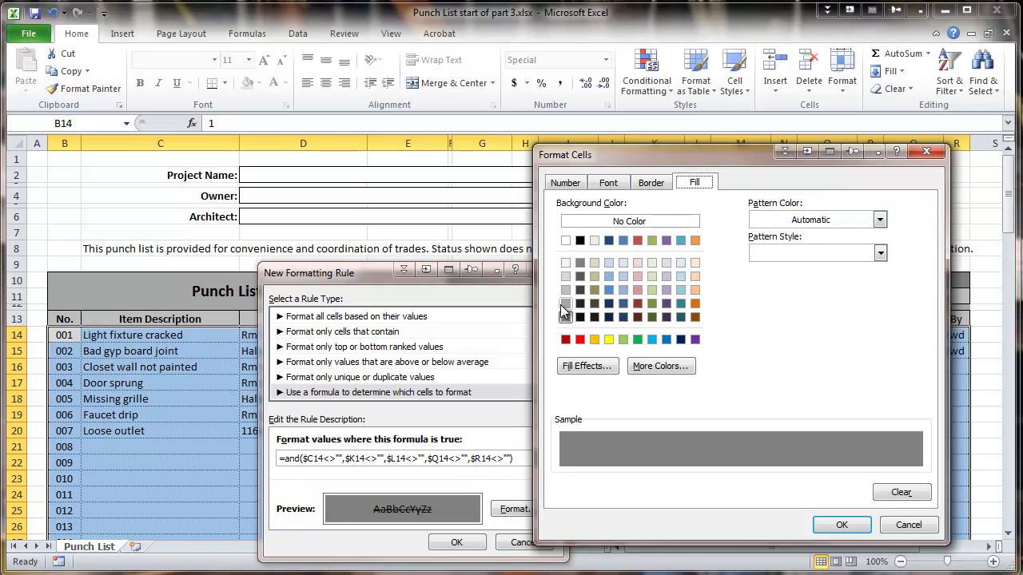
left_click(564, 305)
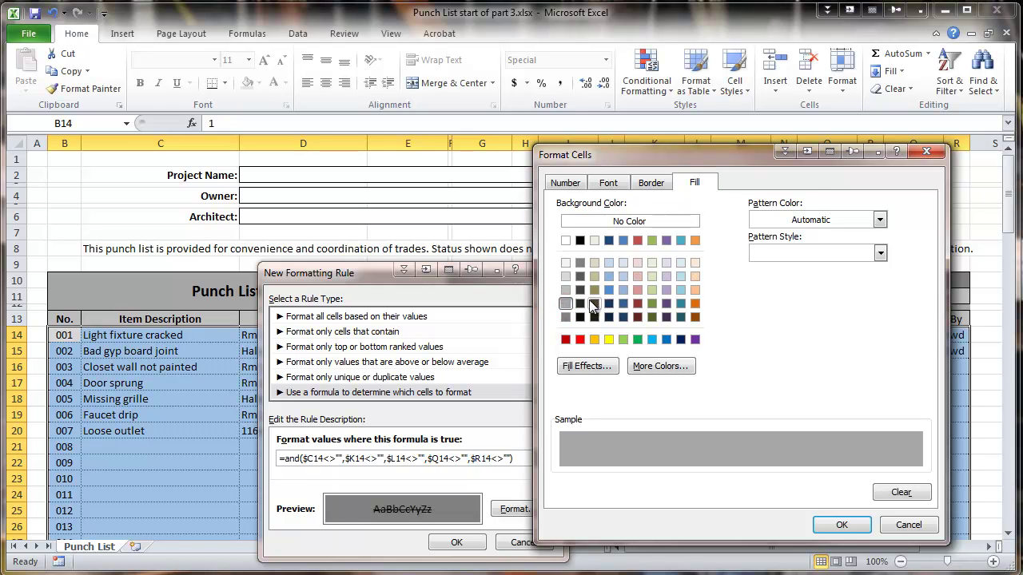
left_click(607, 184)
left_click(562, 349)
left_click(841, 524)
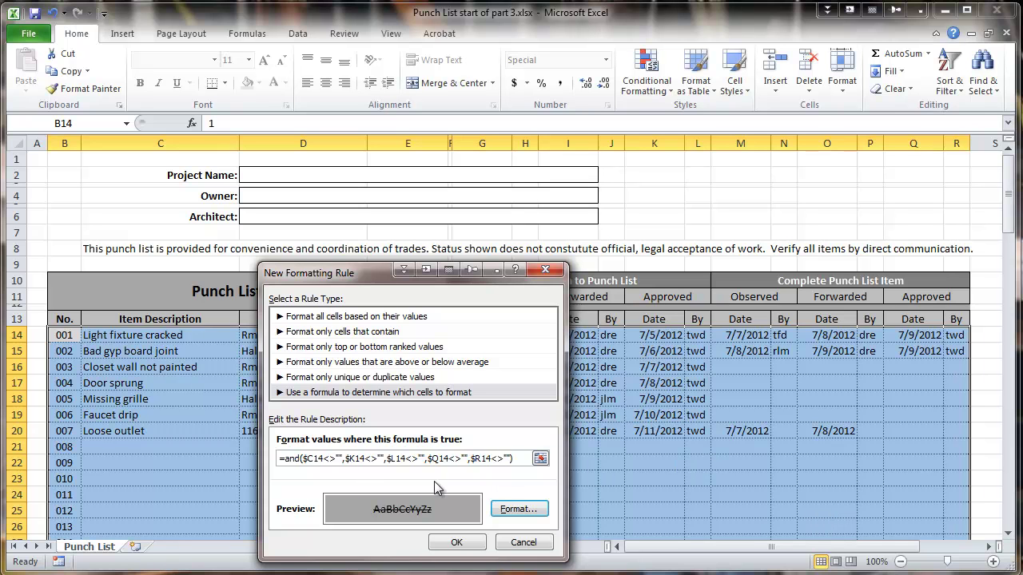
left_click(456, 543)
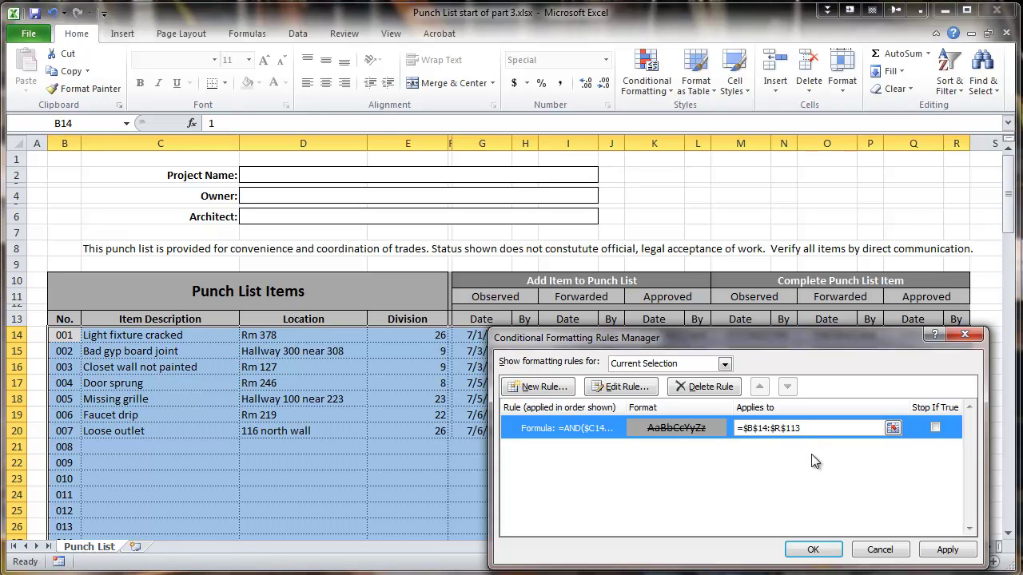
left_click(805, 550)
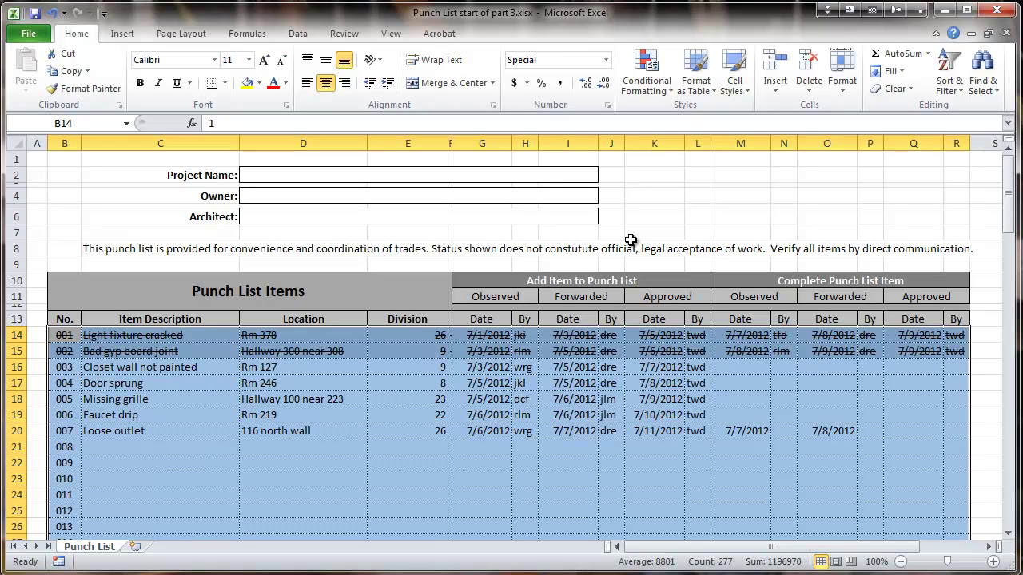
Create a second formula-based formatting rule for the same range with the formula =and($C14<>"",$K14<>"",$L14<>"")
left_click(647, 75)
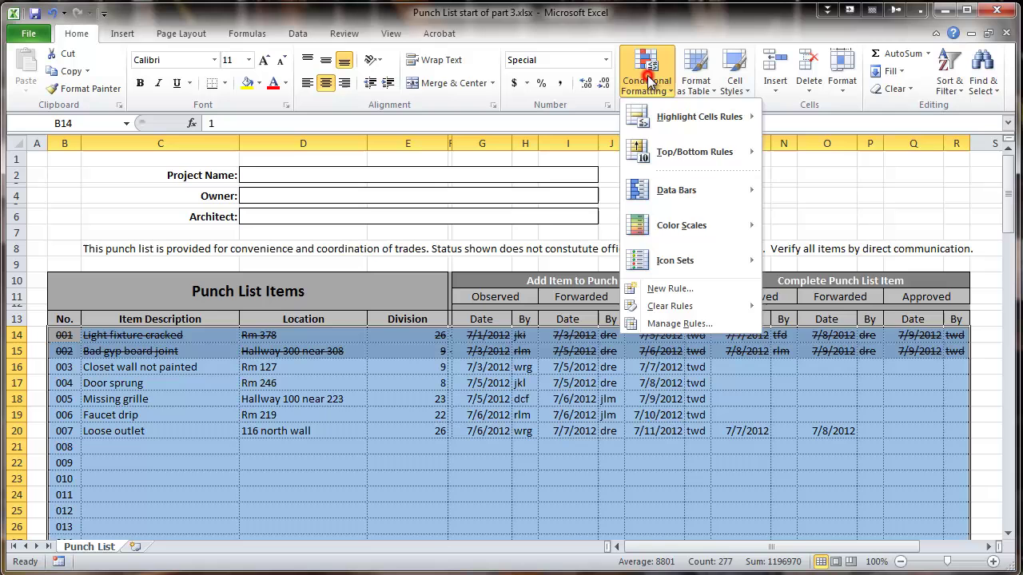
left_click(669, 324)
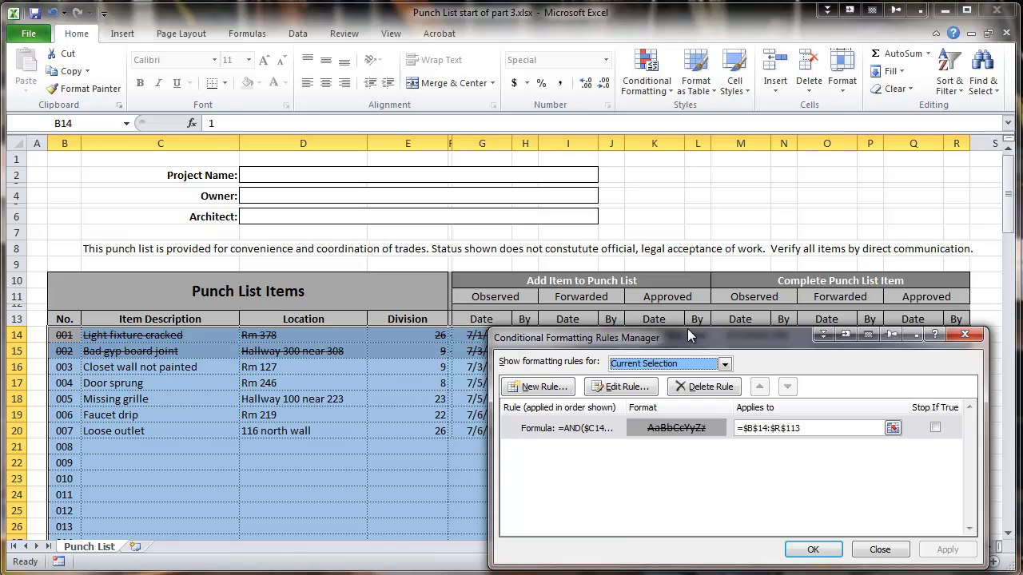
left_click(541, 387)
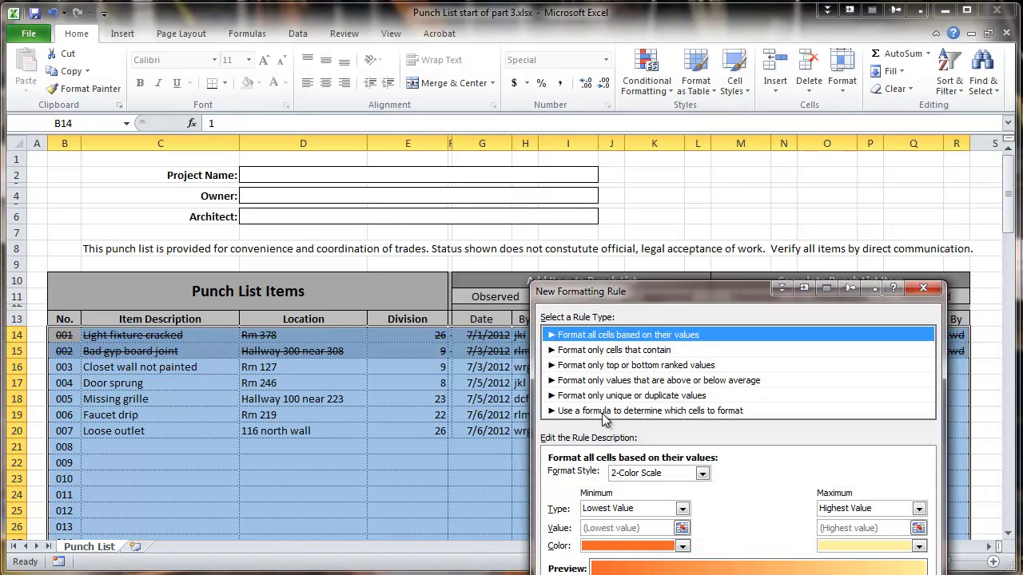
left_click(601, 411)
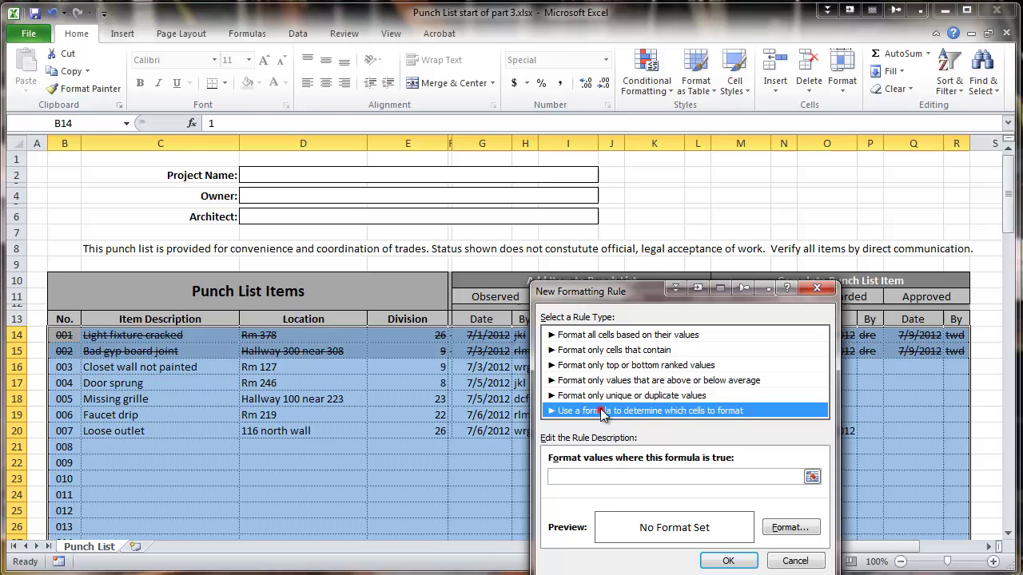
left_click(566, 475)
type("=and")
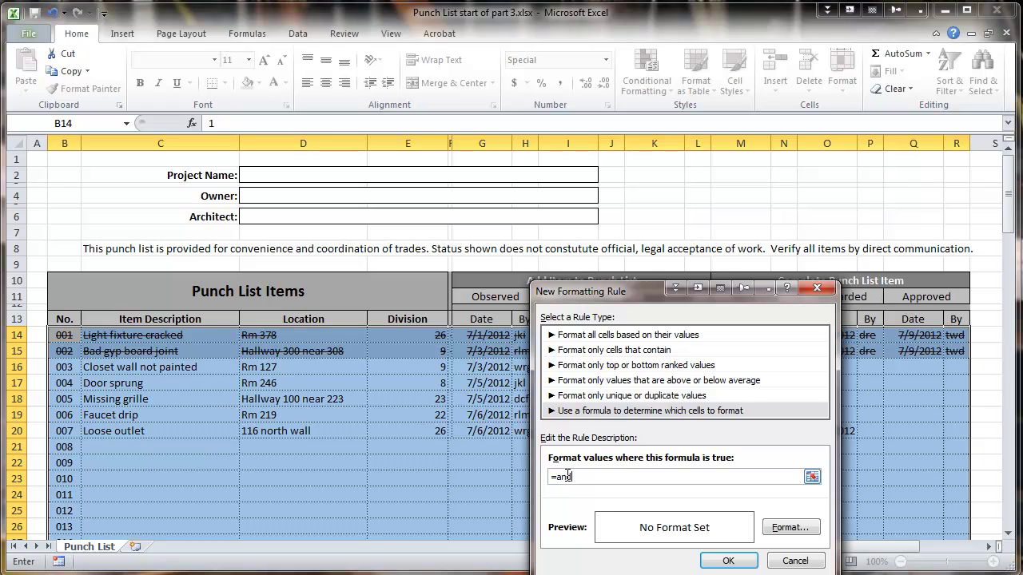
type("(")
type("$C14<>\"\",")
left_click_drag(631, 294, 296, 284)
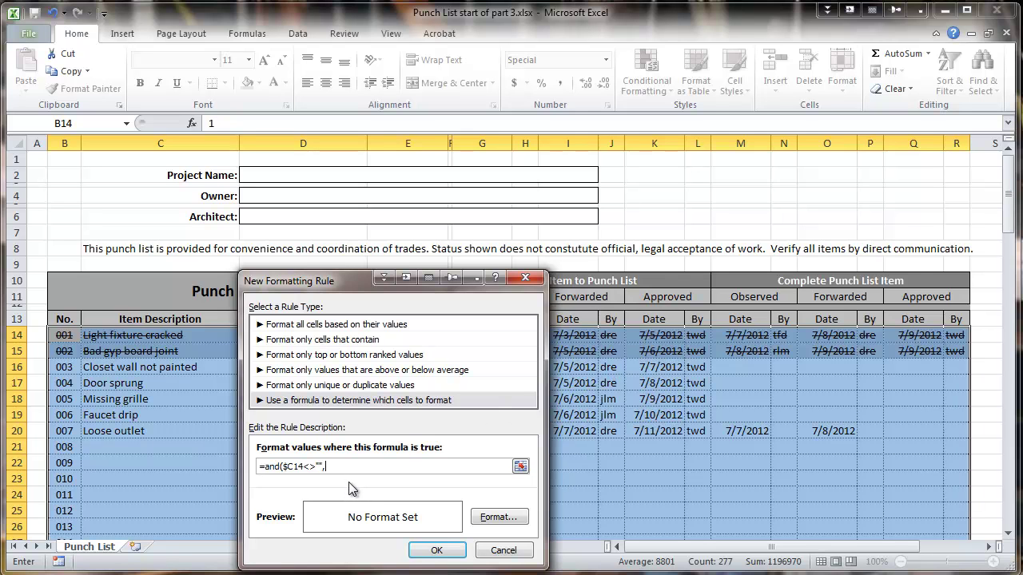
type("$K14<>\"\",$L14<>\"\")")
Set the second rule's format to a white fill and add it to the rules list
left_click(488, 518)
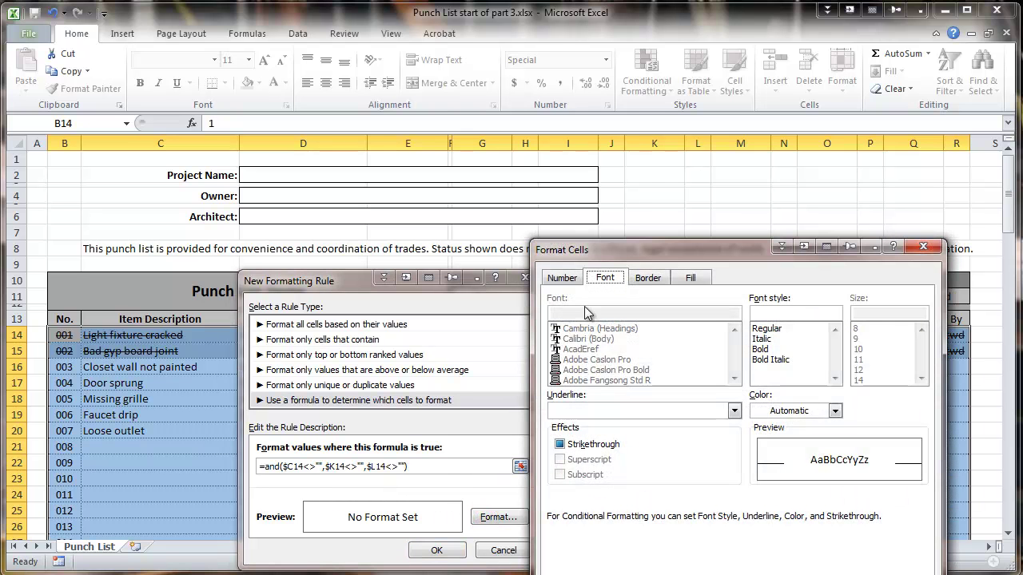
left_click_drag(673, 247, 623, 136)
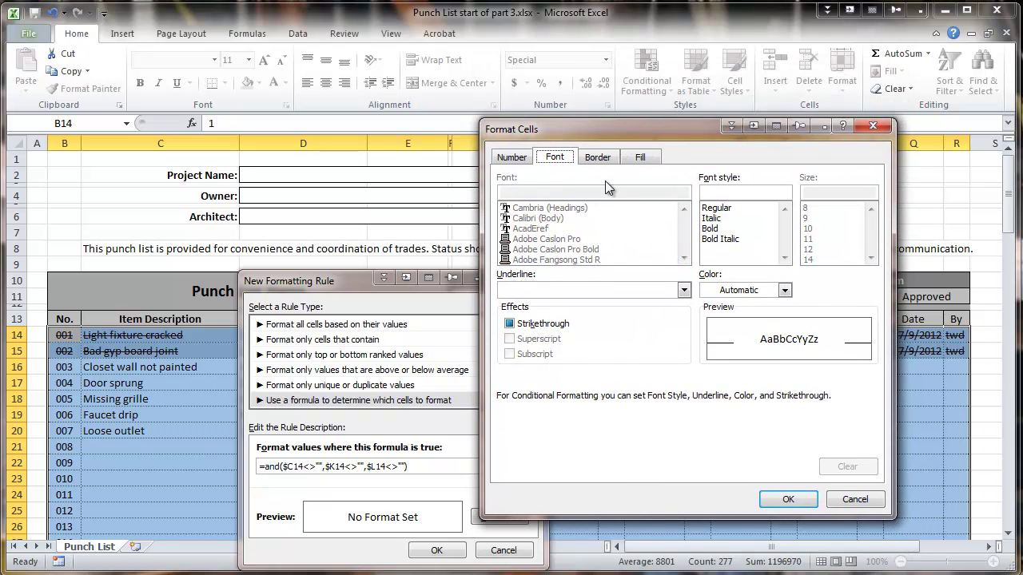
left_click(640, 157)
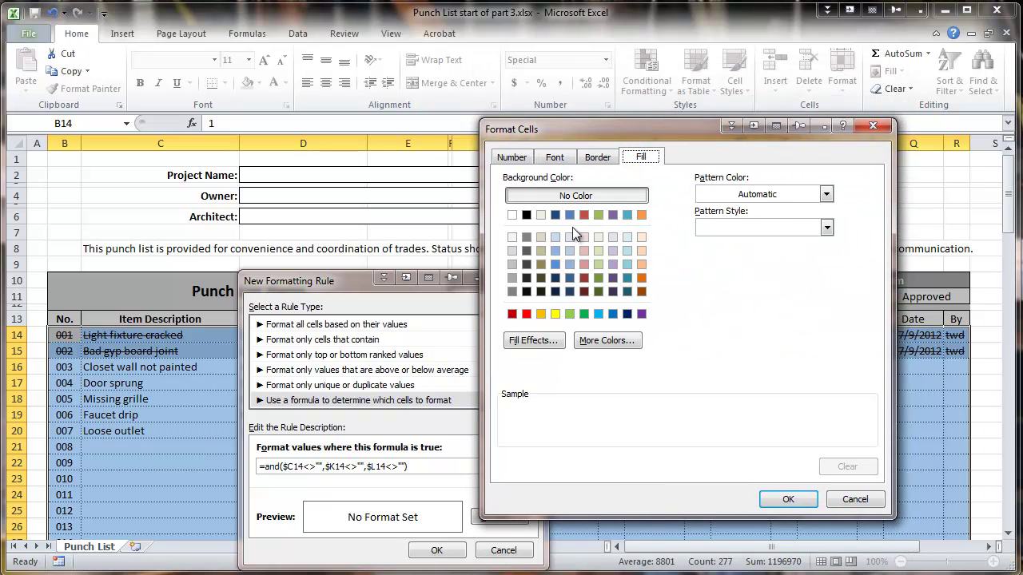
left_click(512, 215)
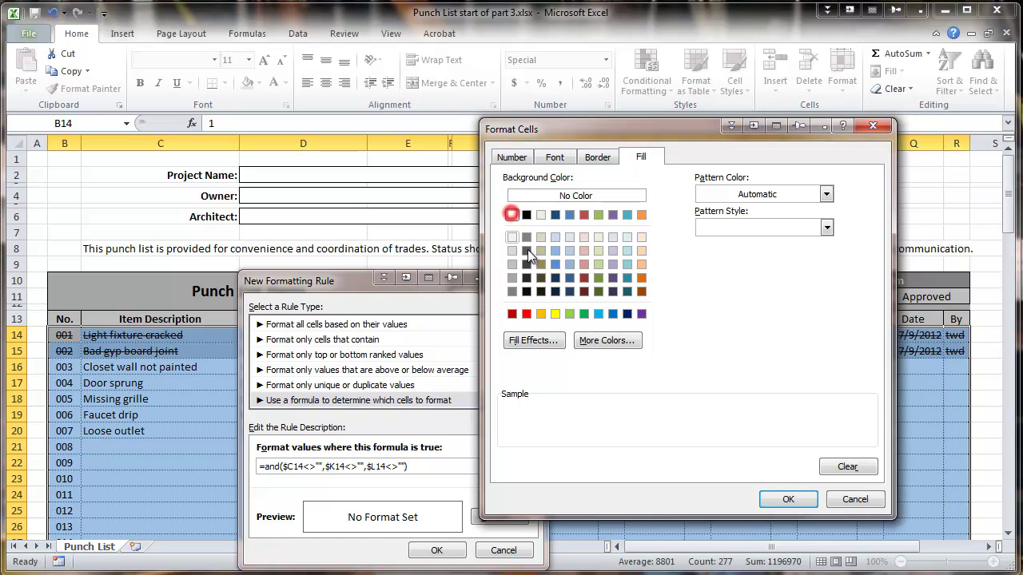
left_click(788, 501)
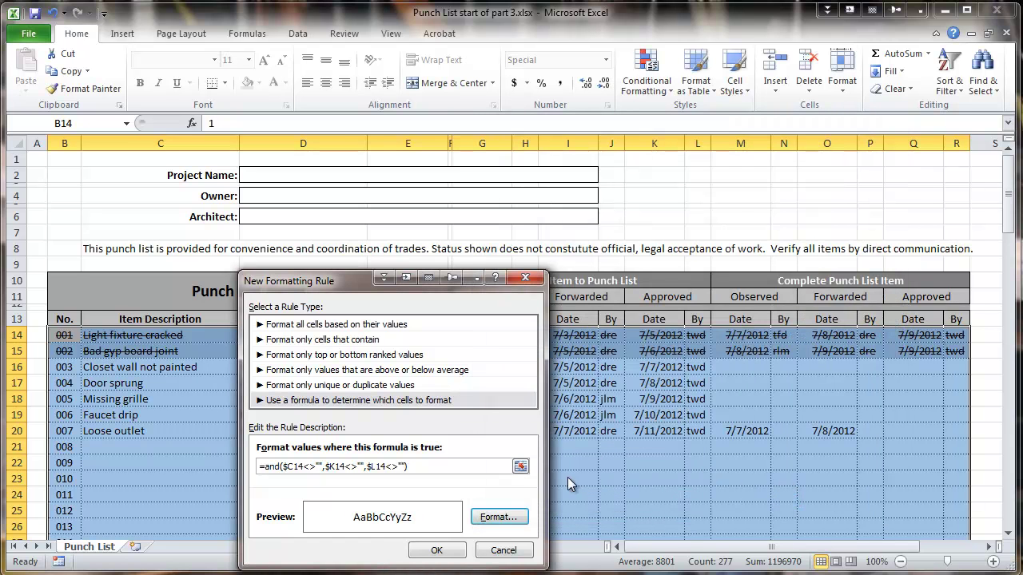
left_click(436, 550)
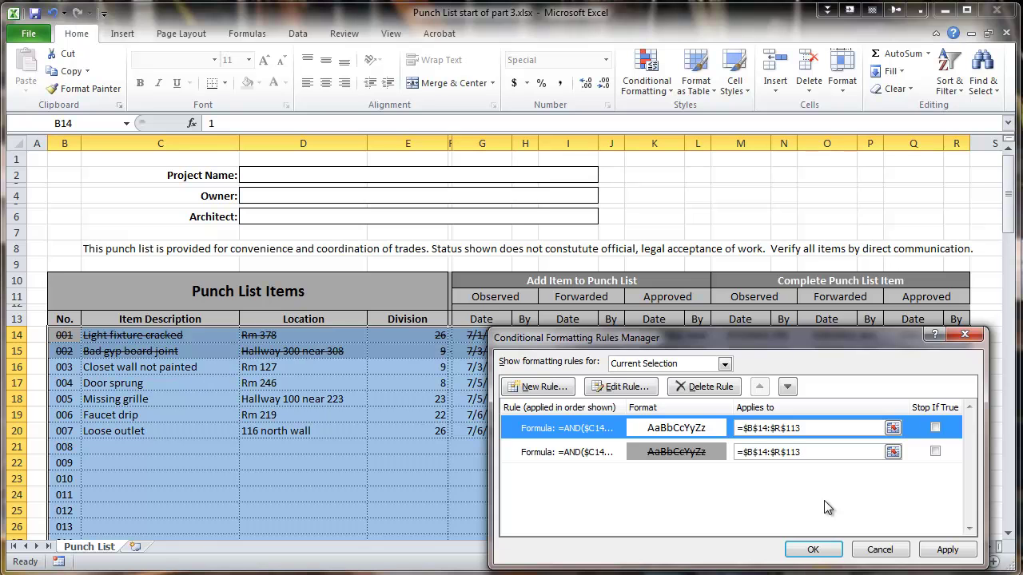
Move the gray strikethrough rule above the white fill rule, enable Stop If True for it, and apply the rules
left_click(687, 455)
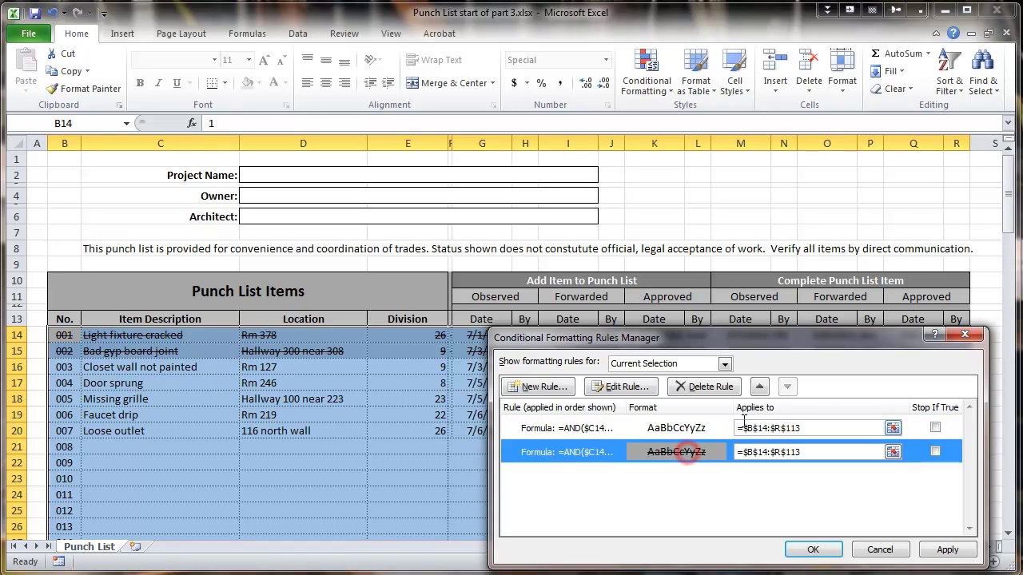
left_click(759, 387)
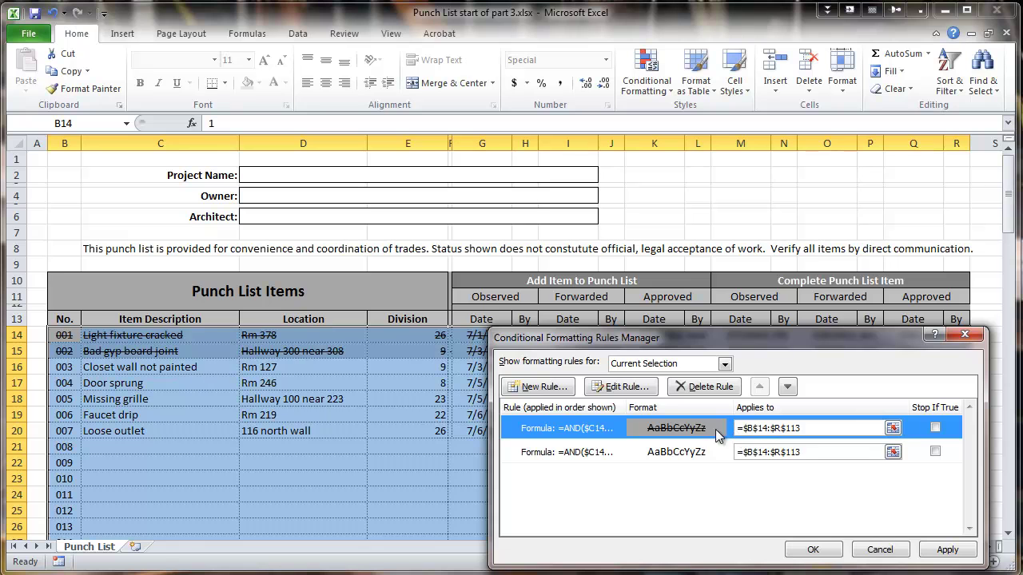
left_click(936, 427)
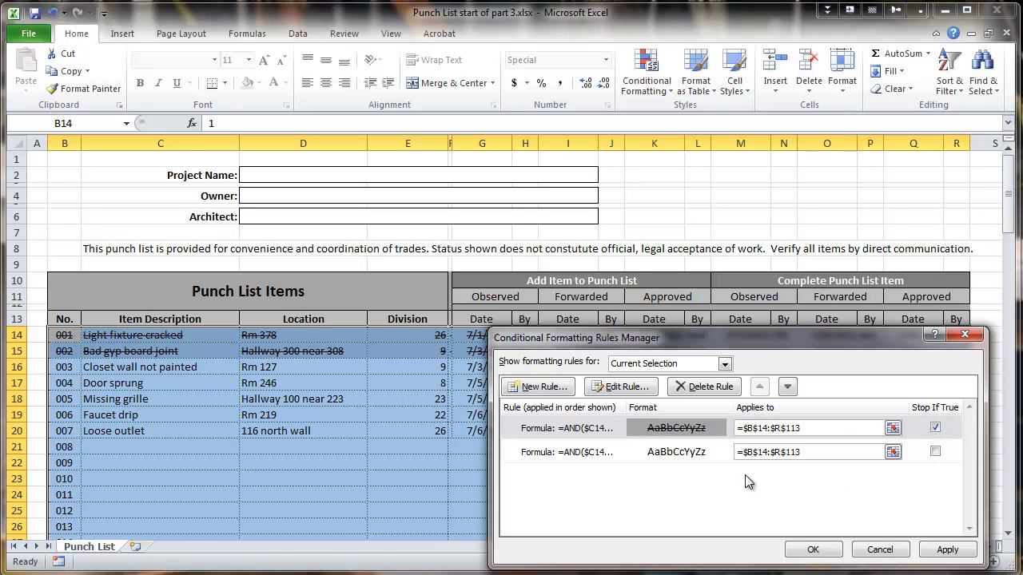
left_click(812, 551)
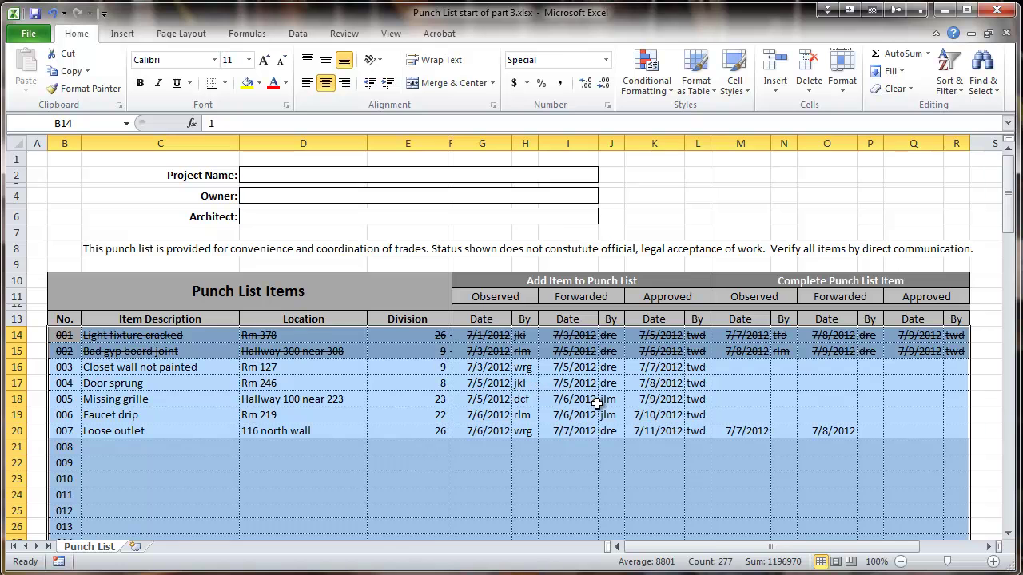
Test the white fill rule by clearing the approval initials of item 004 in L17 and re-entering them
left_click(696, 385)
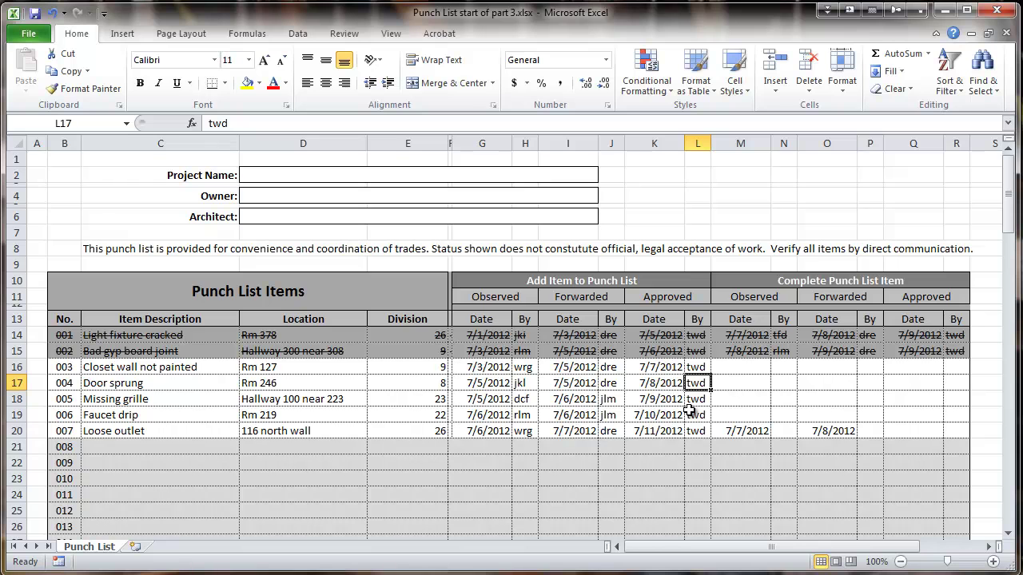
key("Delete")
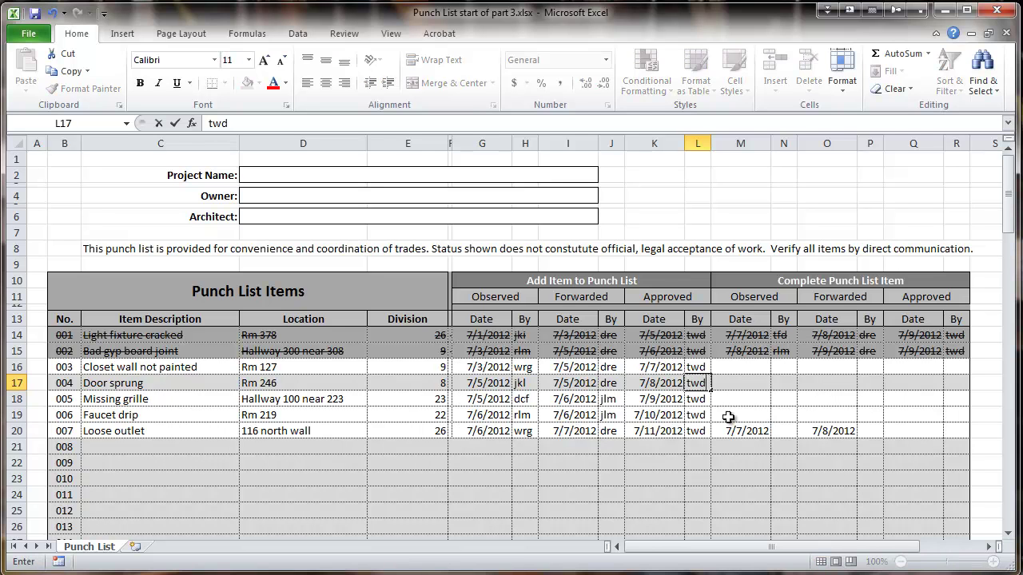
left_click(735, 404)
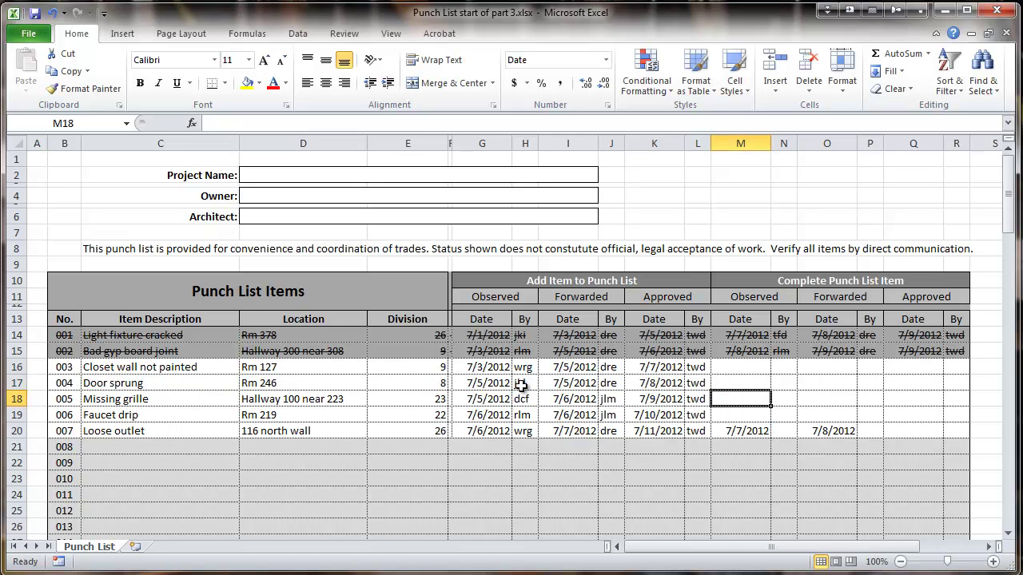
Create a third formula-based formatting rule for B14:R113 with the formula =or($C14="",$K14="",$L14="",$Q14="",$R14="")
left_click_drag(60, 336, 1012, 194)
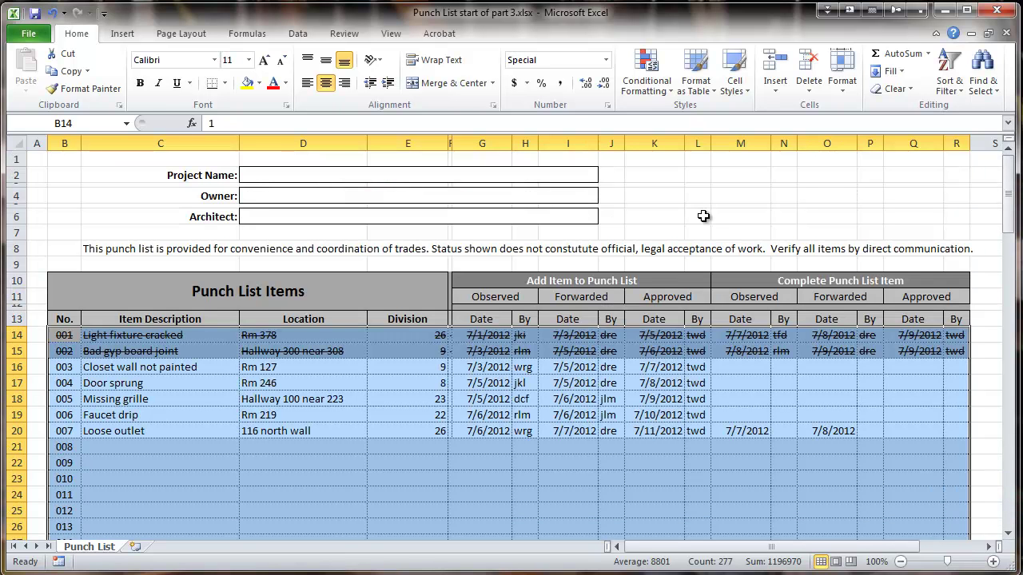
left_click(652, 86)
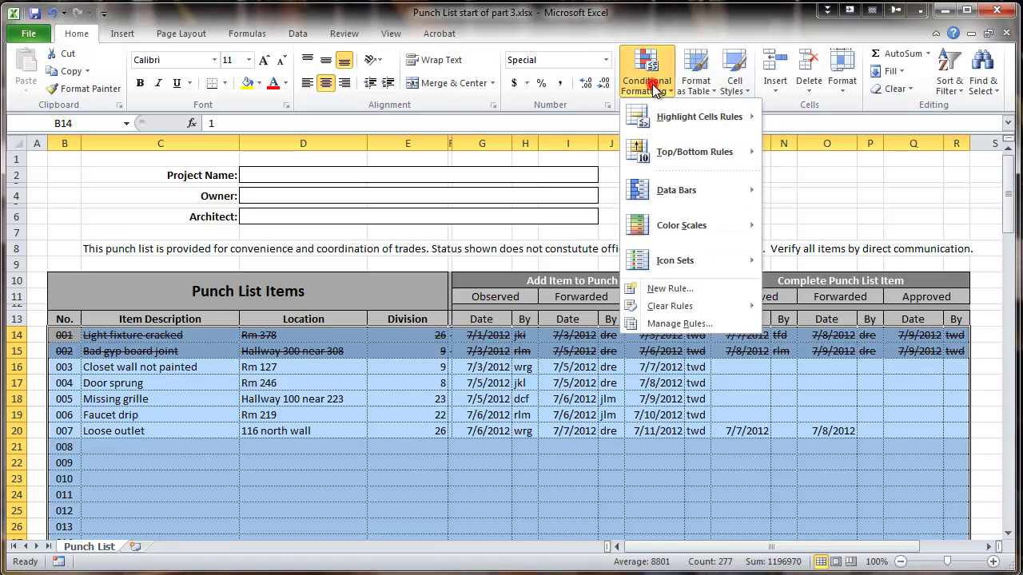
left_click(678, 324)
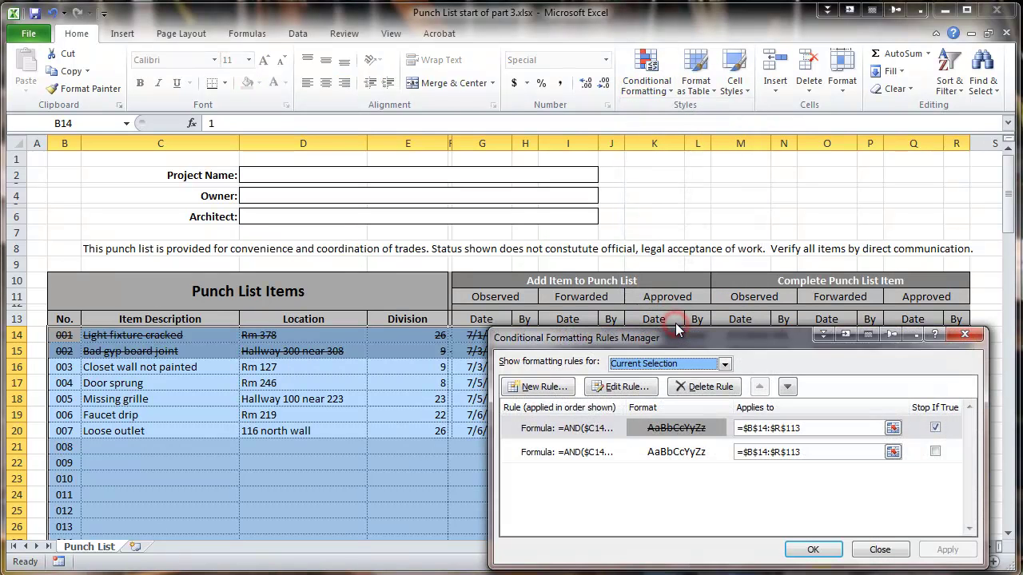
left_click_drag(709, 331, 678, 317)
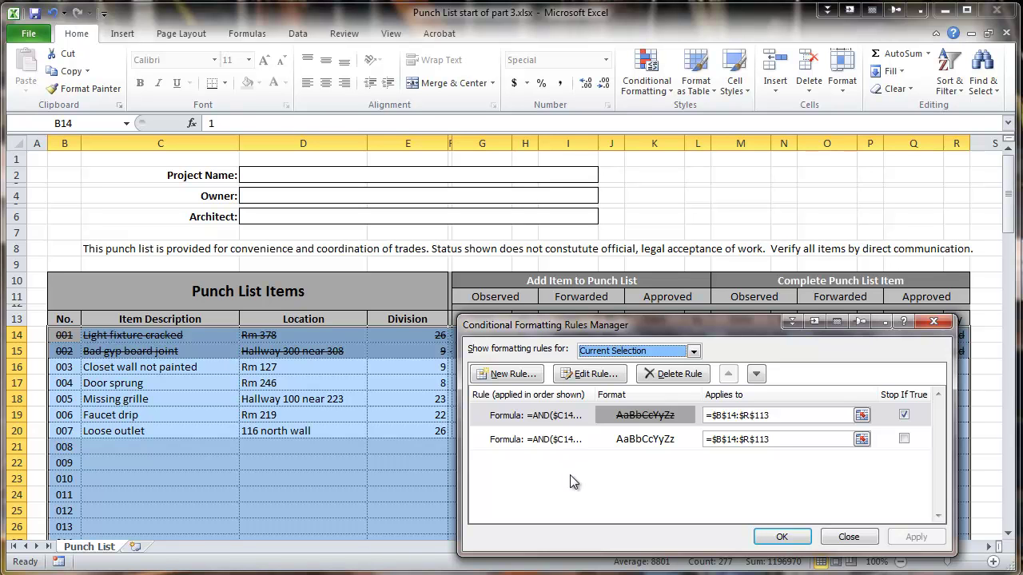
left_click(496, 374)
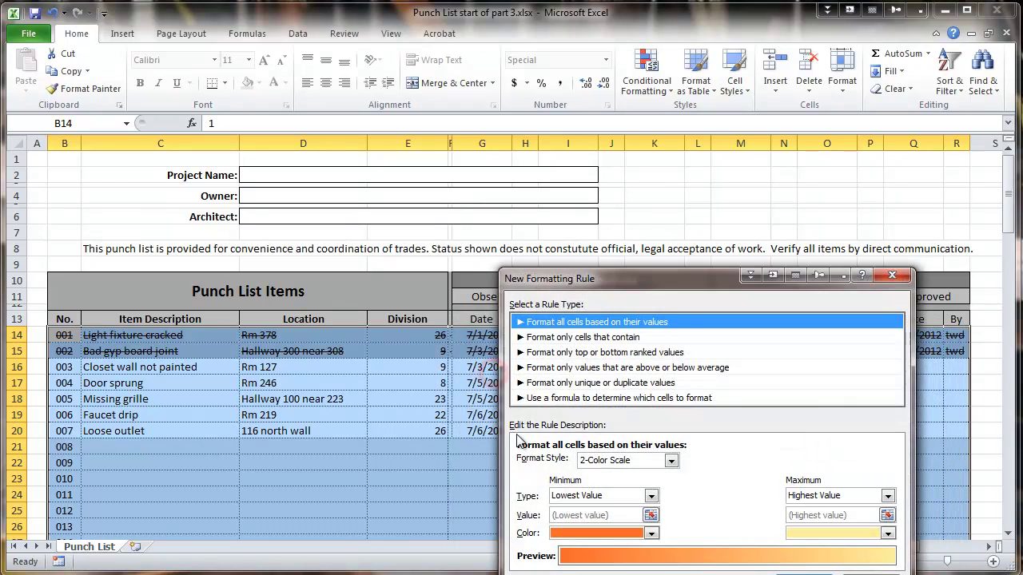
left_click(575, 398)
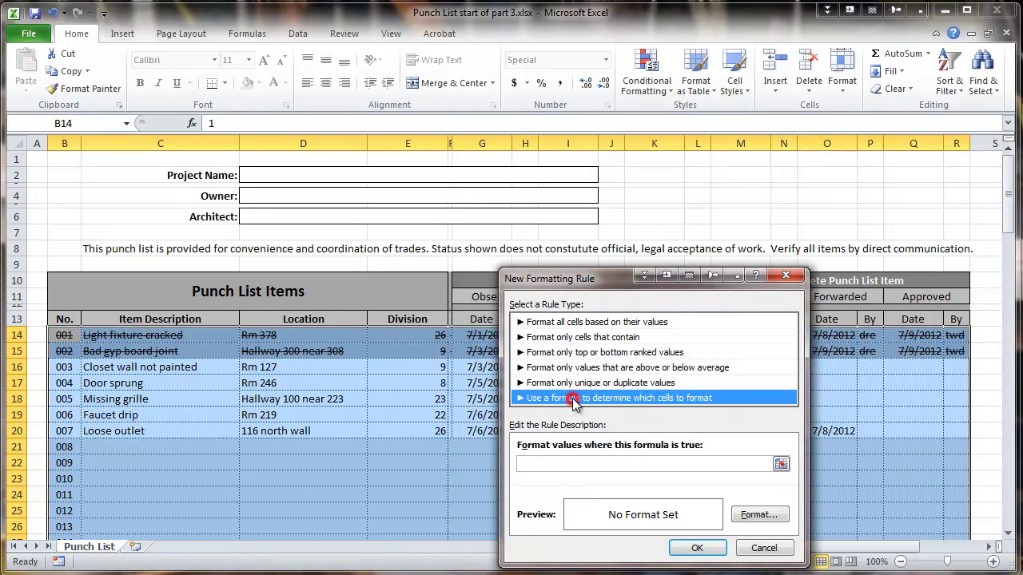
left_click(534, 465)
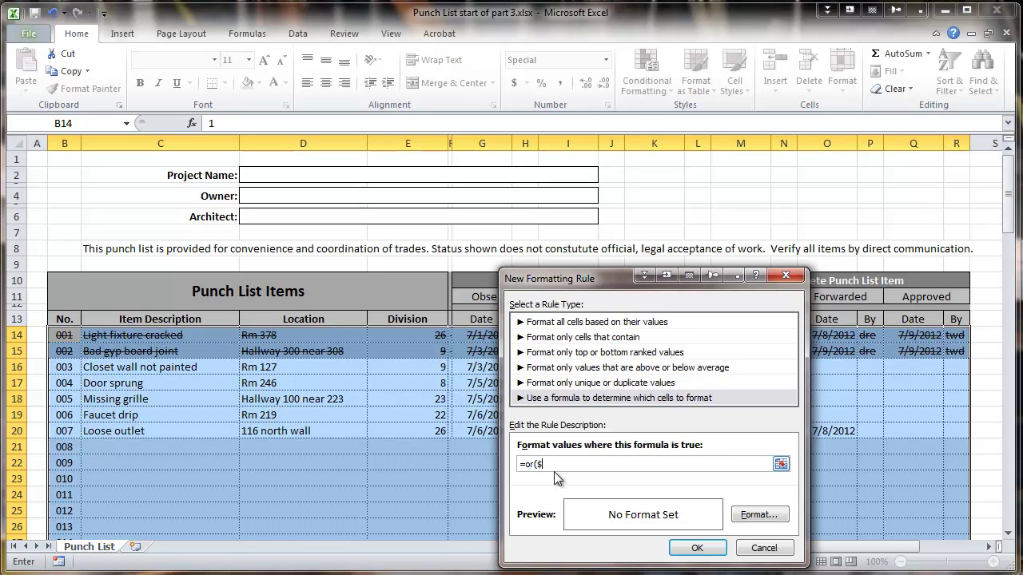
type("14")
type("=\"\",$K14=\"\",$L14=\"\",$Q14=\"\",$R14=\"\")")
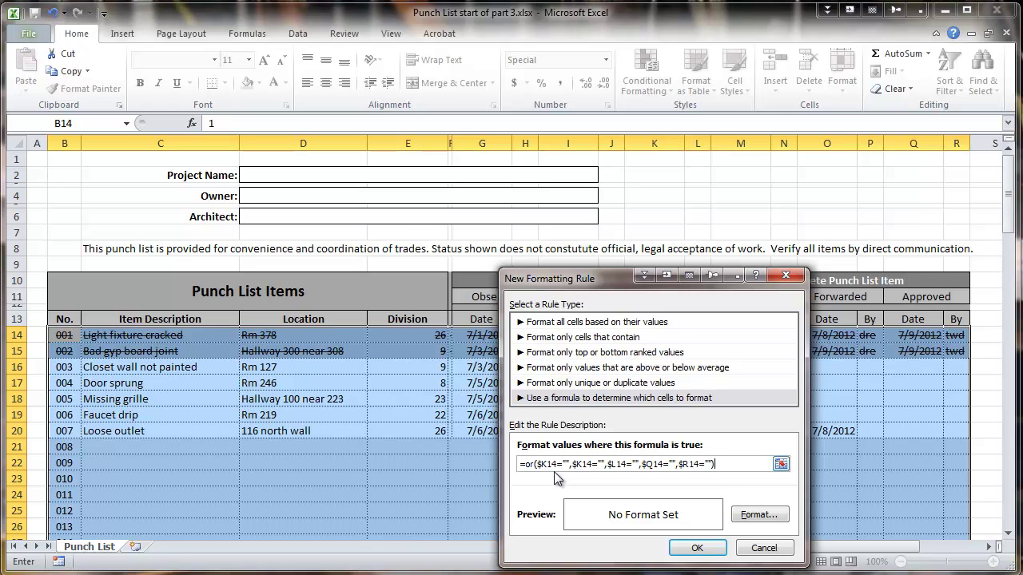
left_click(547, 463)
key("BackSpace")
type("C")
Set the third rule's format to a light gray fill and add it to the rules list
left_click(758, 516)
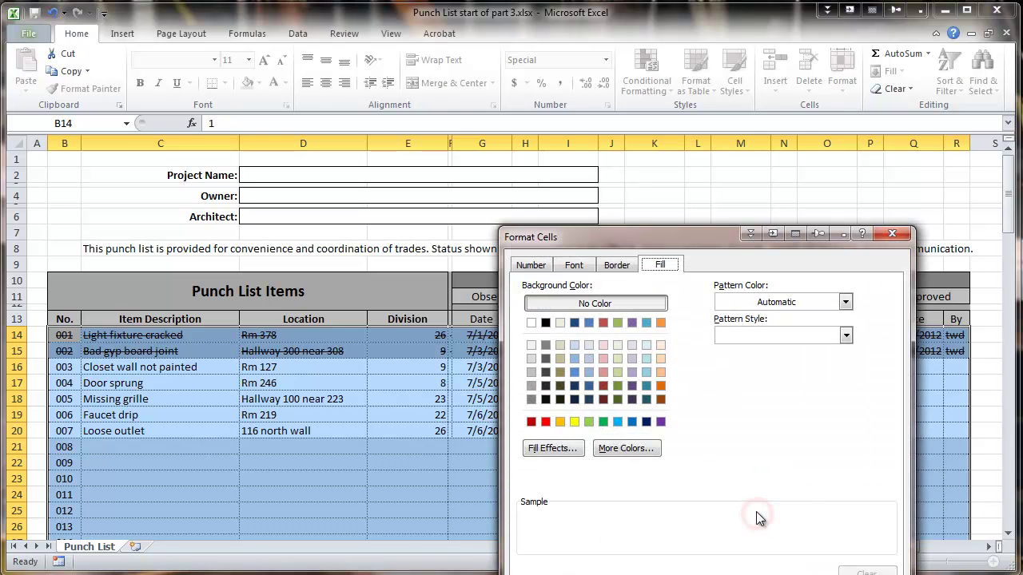
left_click(531, 359)
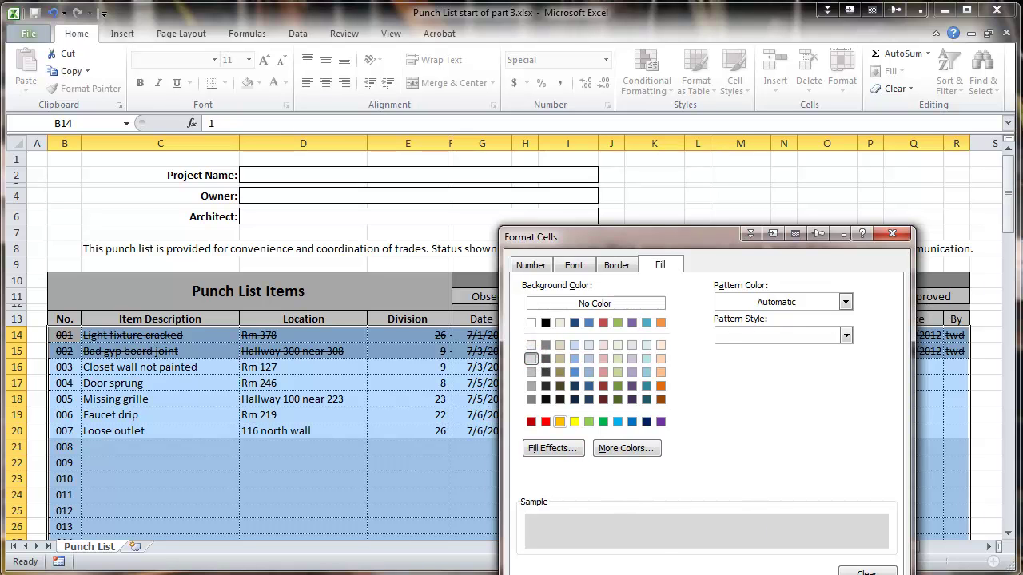
key("Return")
left_click(694, 549)
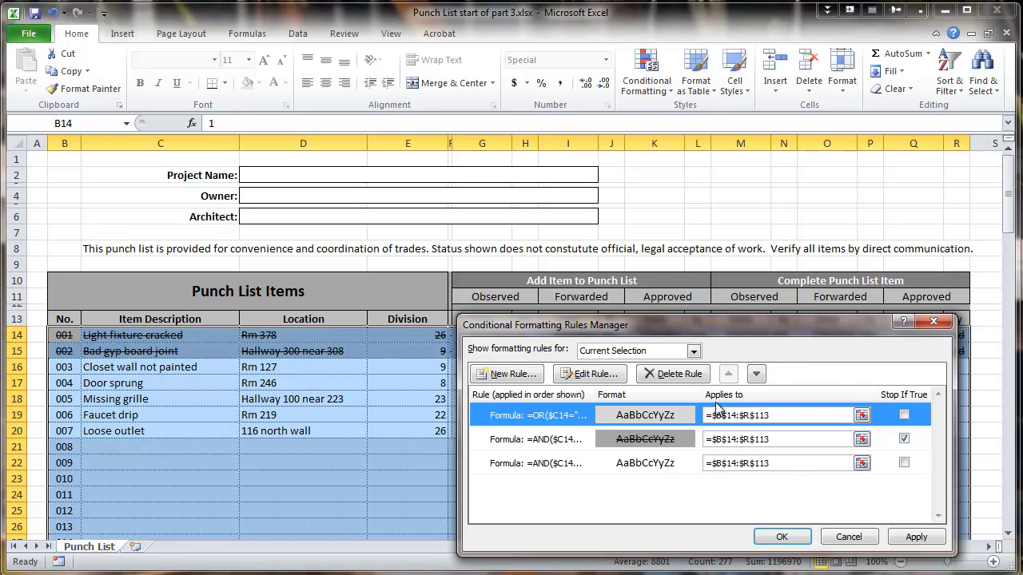
Move the light gray OR rule below the other two, enable Stop If True for the white fill rule, and apply the rules
left_click(756, 374)
left_click(756, 374)
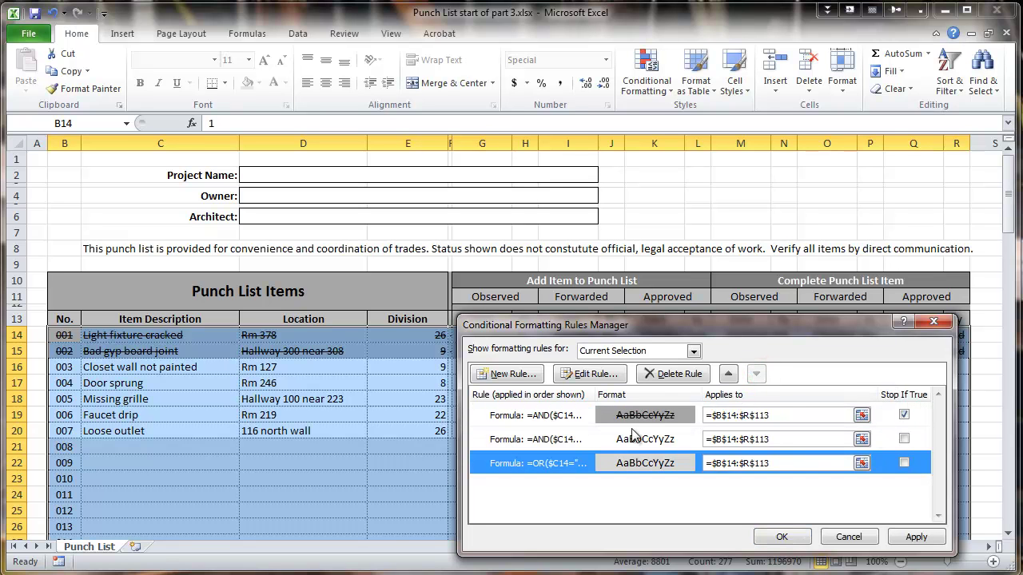
left_click(904, 439)
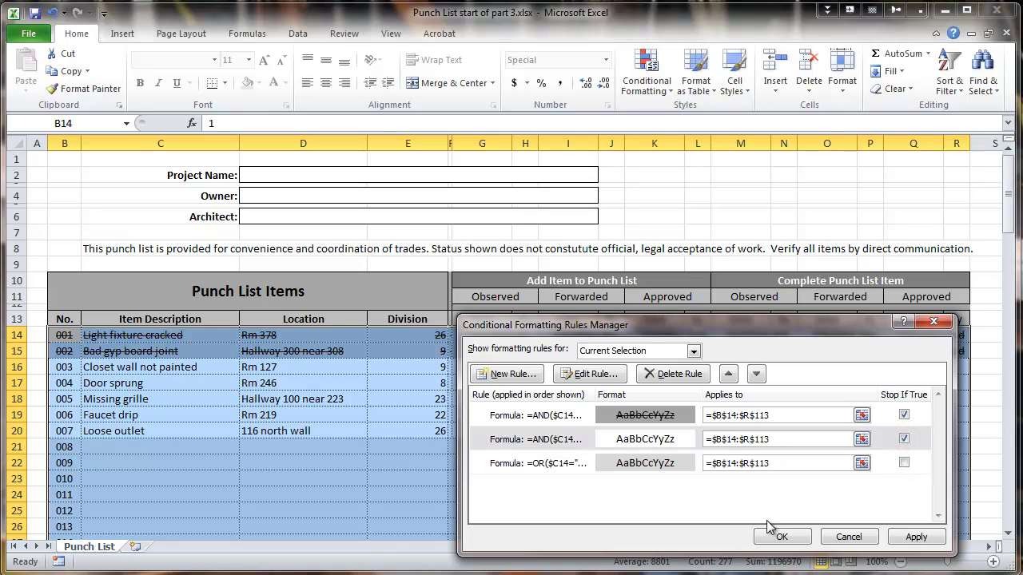
left_click(782, 540)
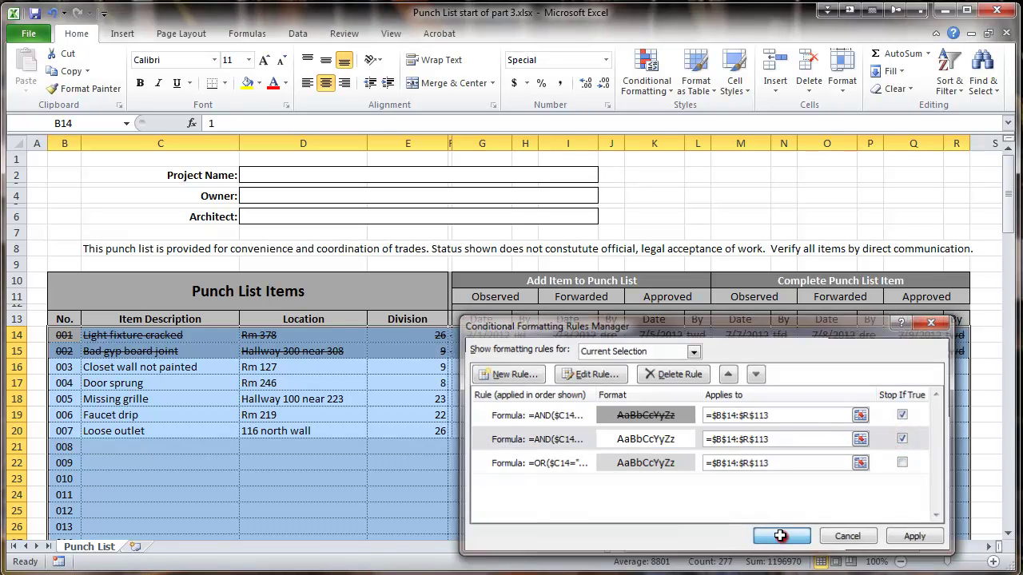
left_click(588, 480)
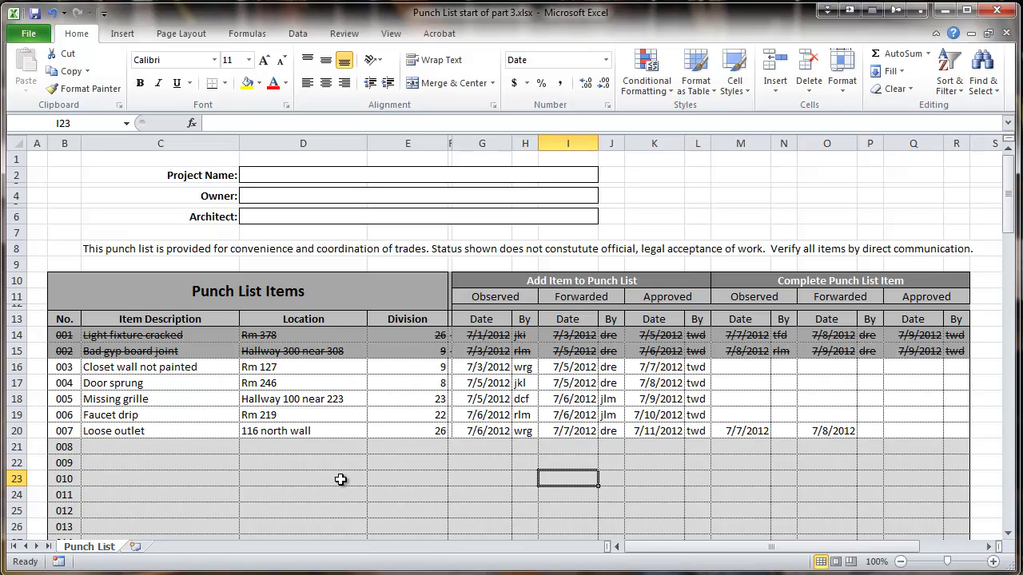
Enter "tripping hazard" as the description of item 009 and approve its addition with the date 7/11/2012 and the approver's initials
left_click(137, 464)
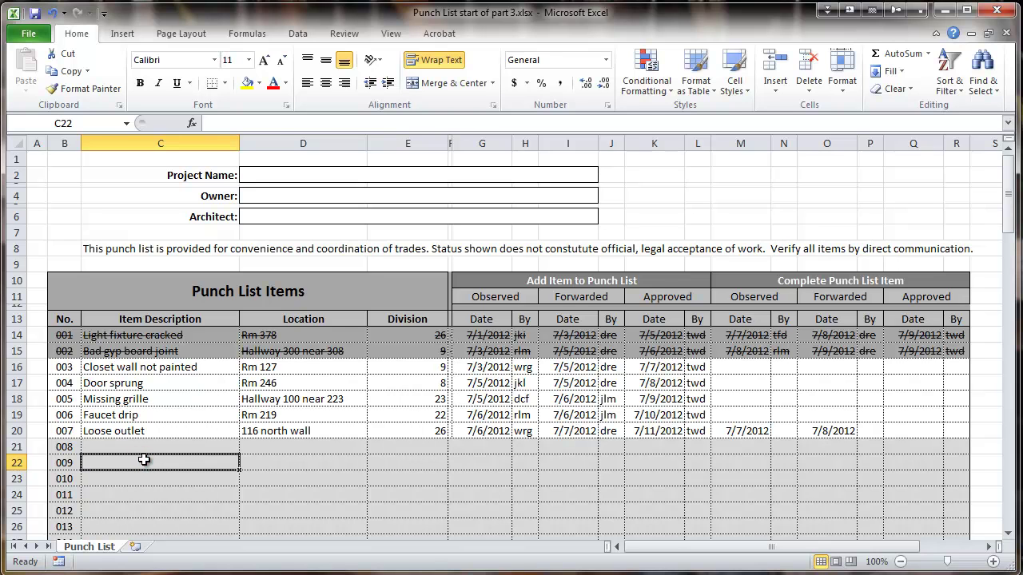
type("tripping hazard")
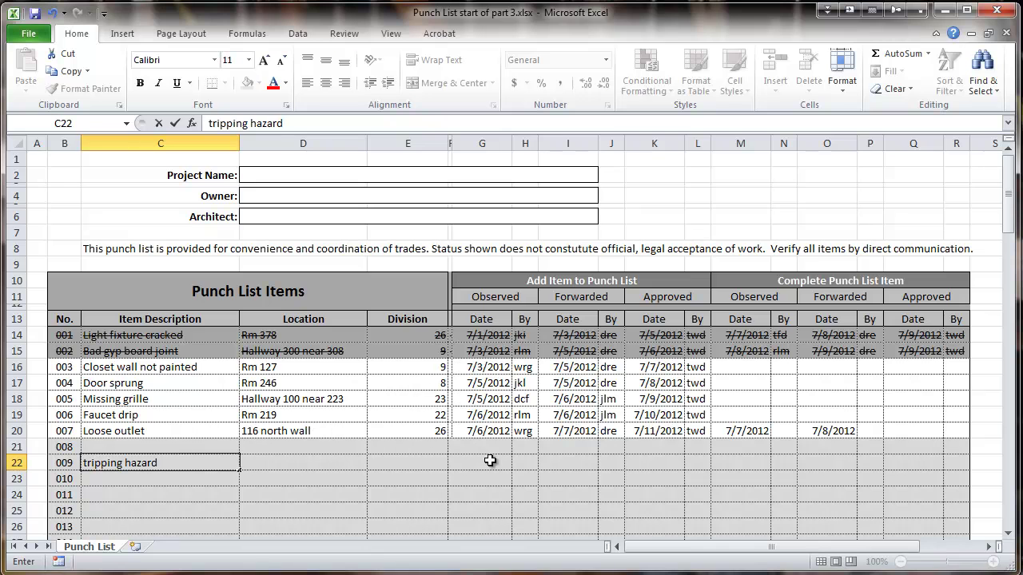
left_click(647, 463)
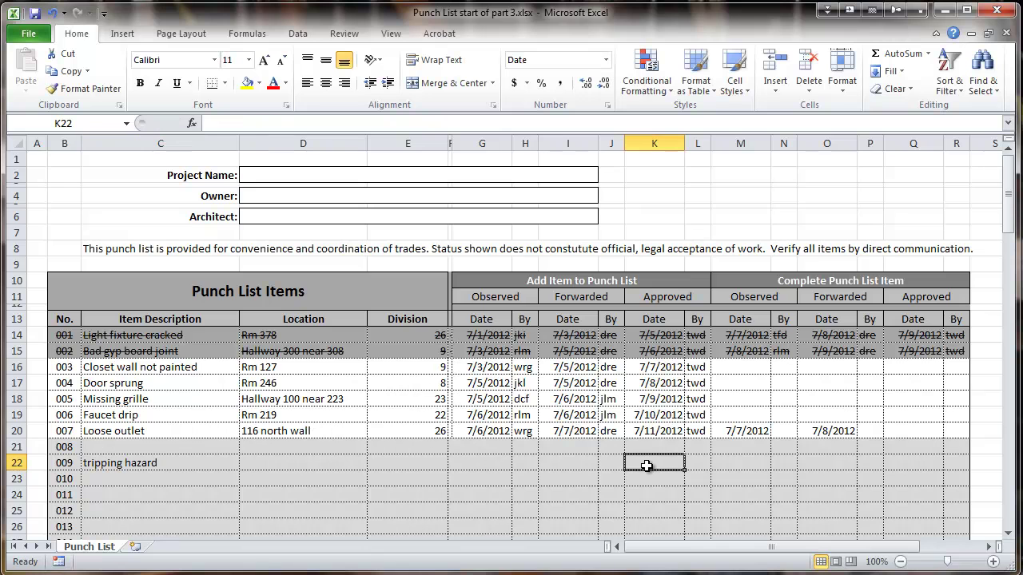
key("ctrl+semicolon")
left_click(698, 463)
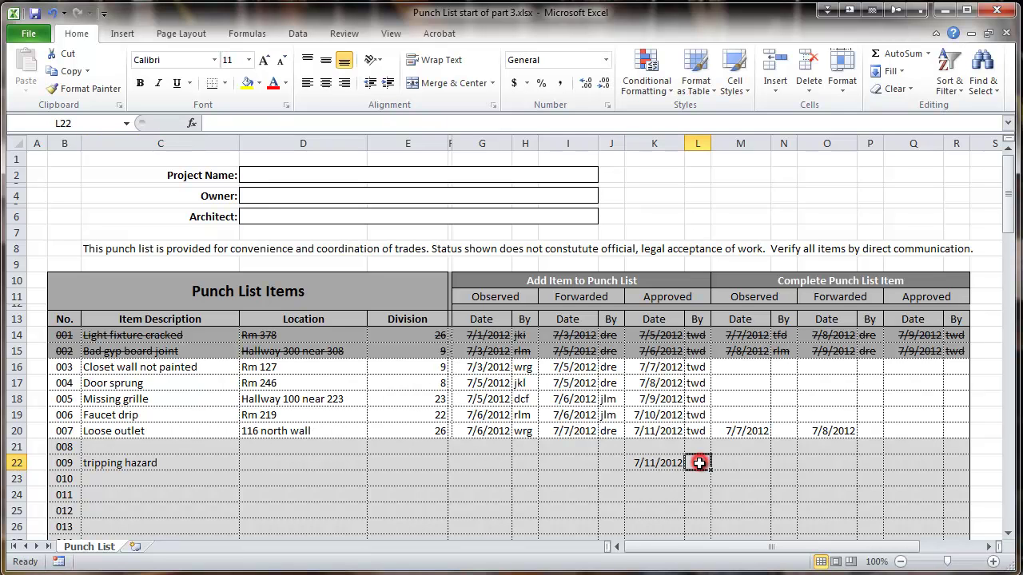
type("twd")
key("Return")
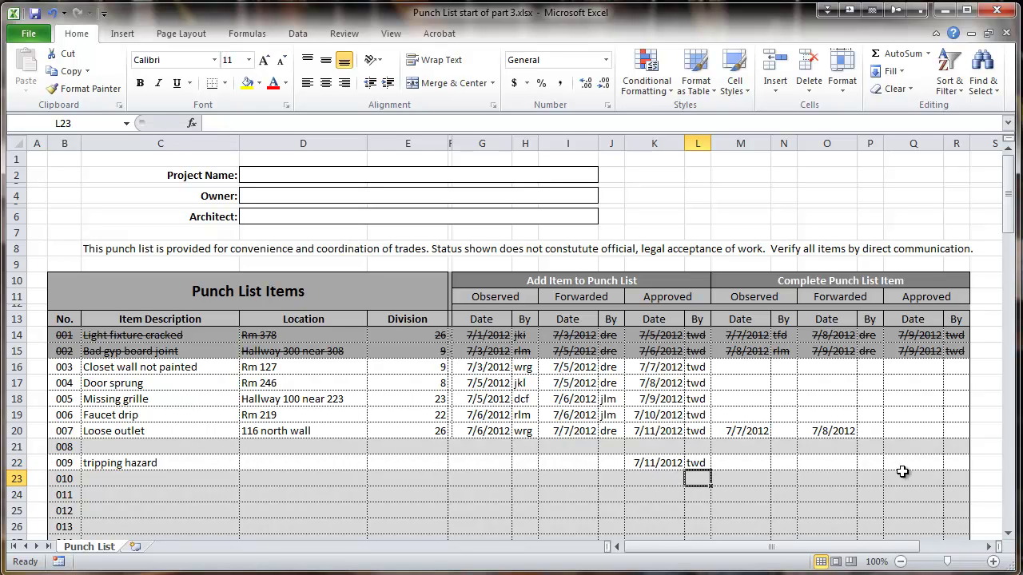
Approve the completion of item 009 with the date 7/12/2012 in Q22 and the approver's entry in R22
left_click(905, 462)
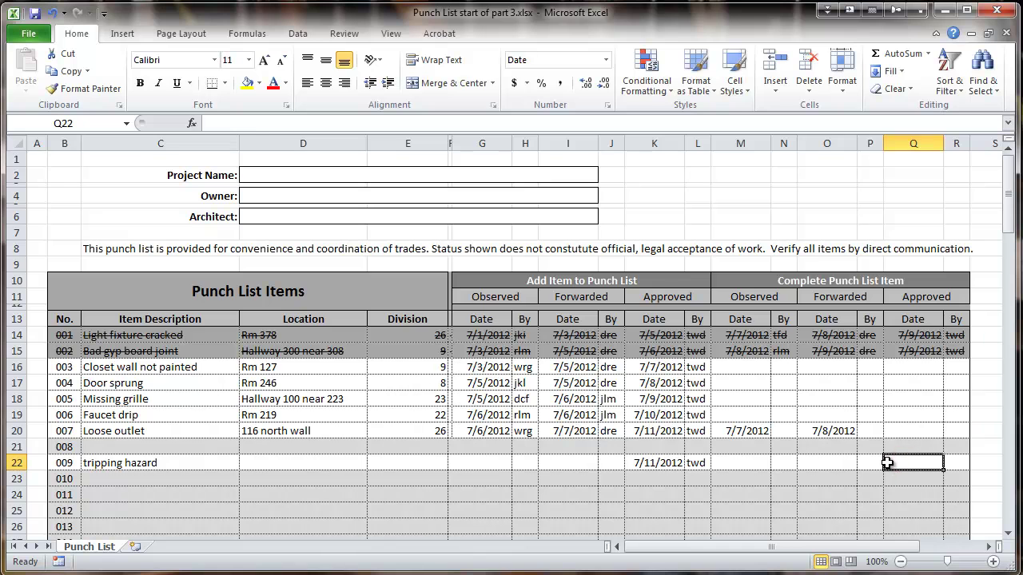
type("7/12/2012")
left_click(952, 462)
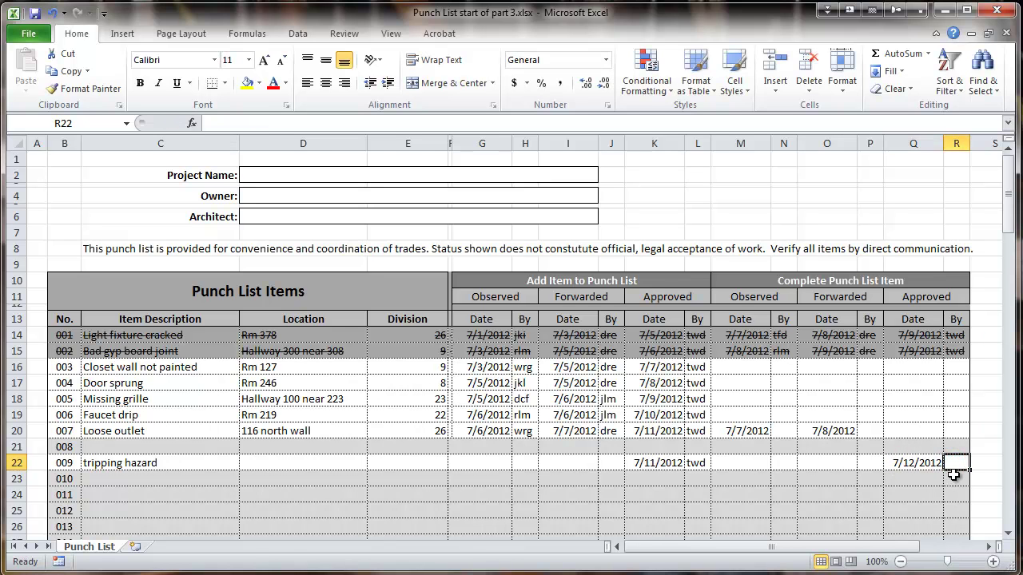
type("ted")
left_click(898, 489)
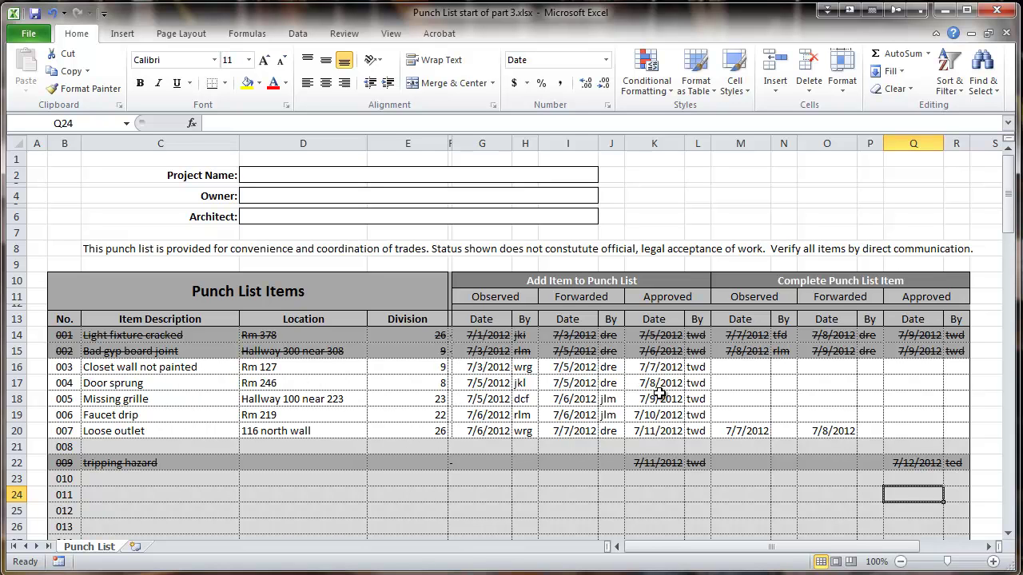
Test the formatting rules by clearing item 009's approval initials in L22 and re-entering them
left_click(698, 463)
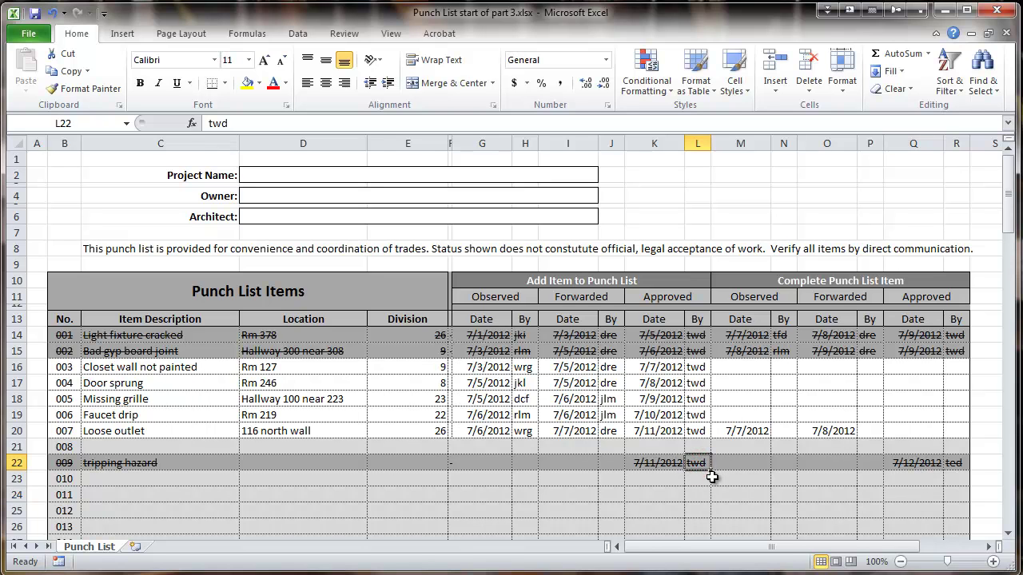
key("Delete")
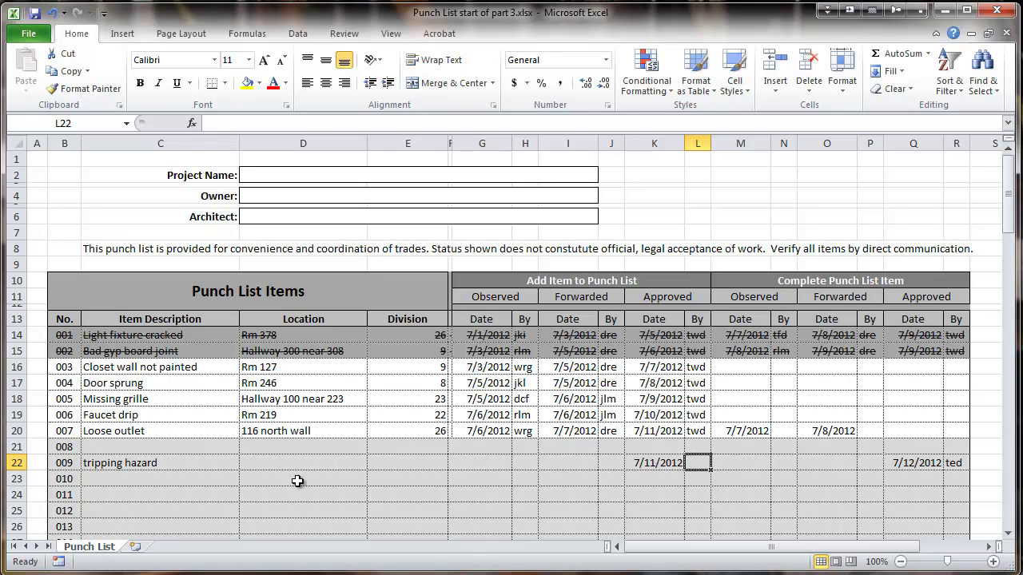
type("twd")
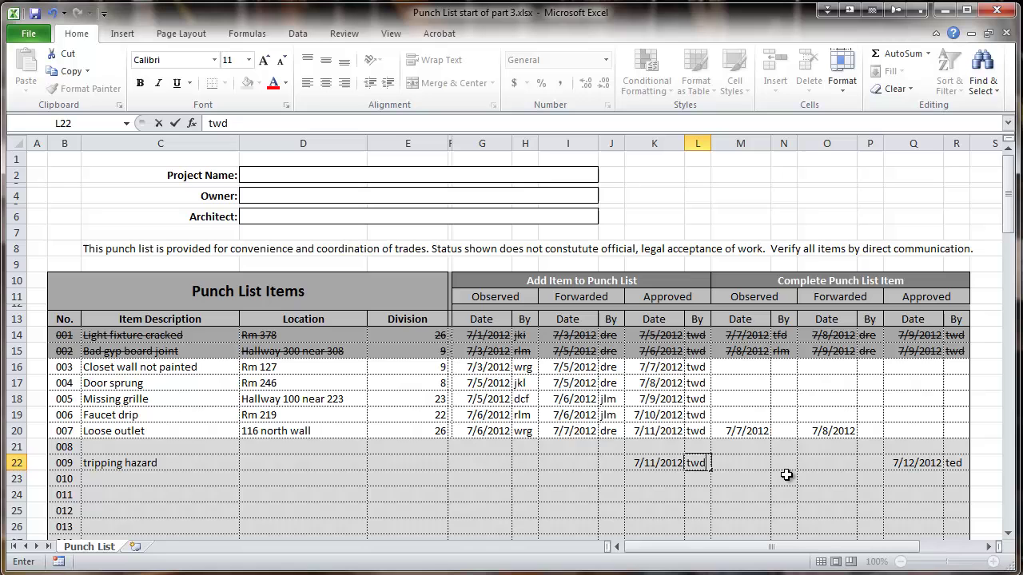
key("Return")
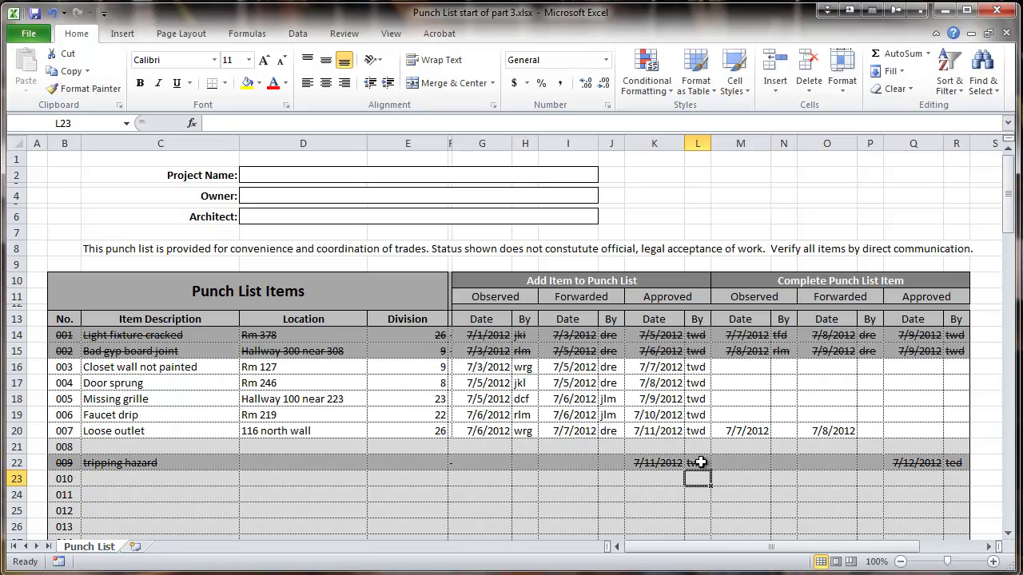
Test the strikethrough rule by clearing item 009's completion approval date in Q22 and restoring it as 7/12/2012
left_click(914, 465)
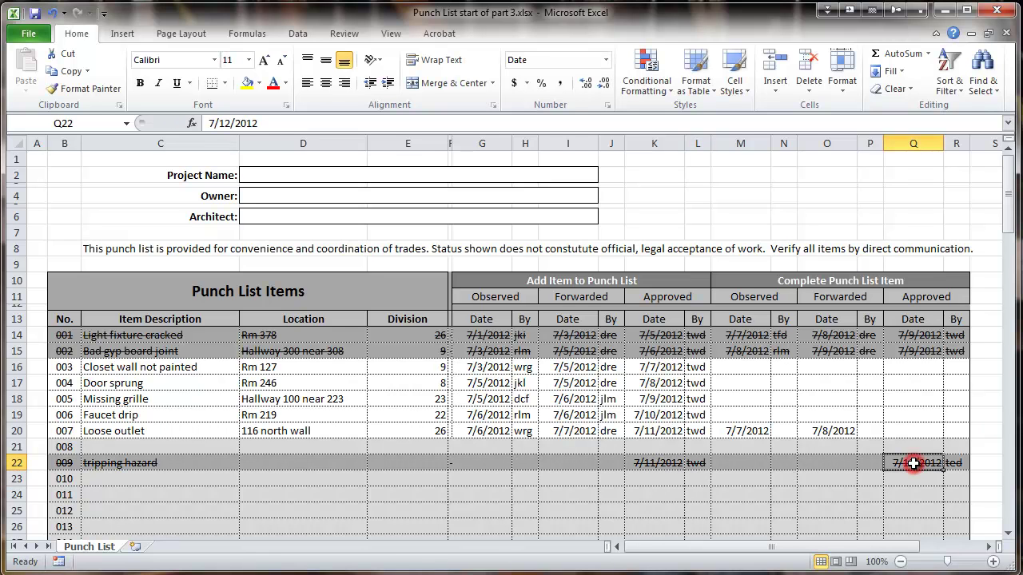
key("Delete")
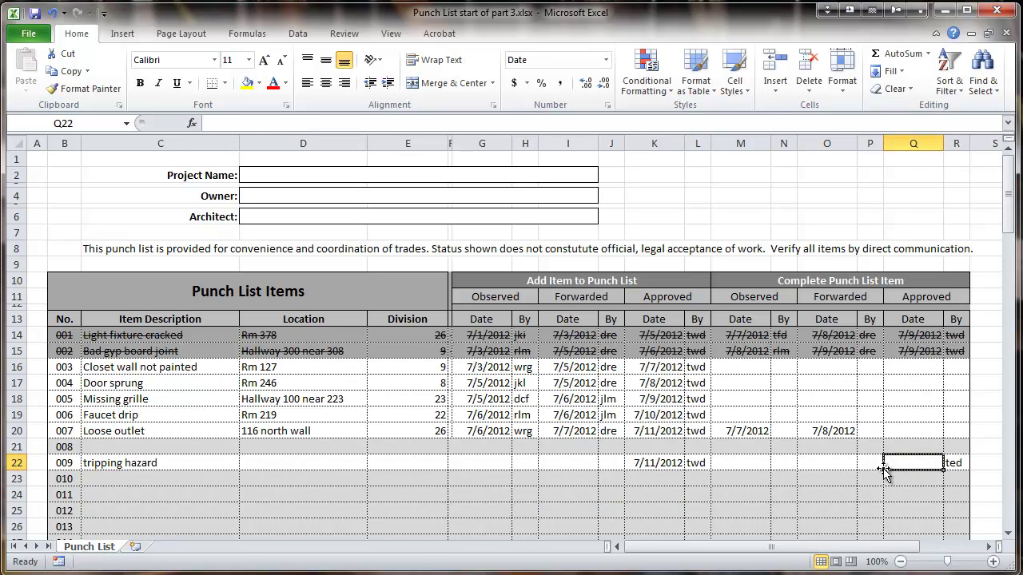
left_click(954, 463)
left_click(899, 464)
key("ctrl+z")
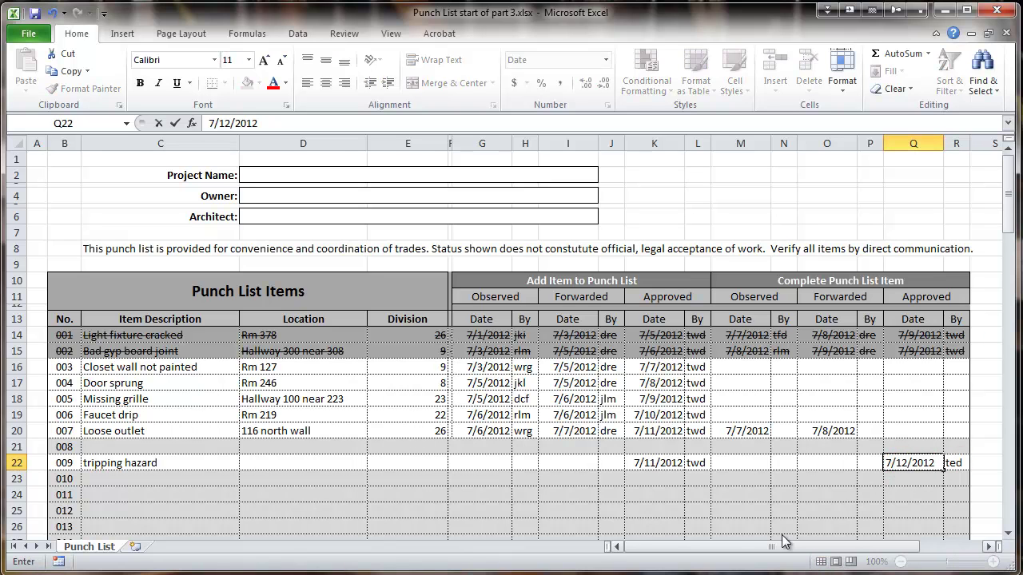
left_click(806, 497)
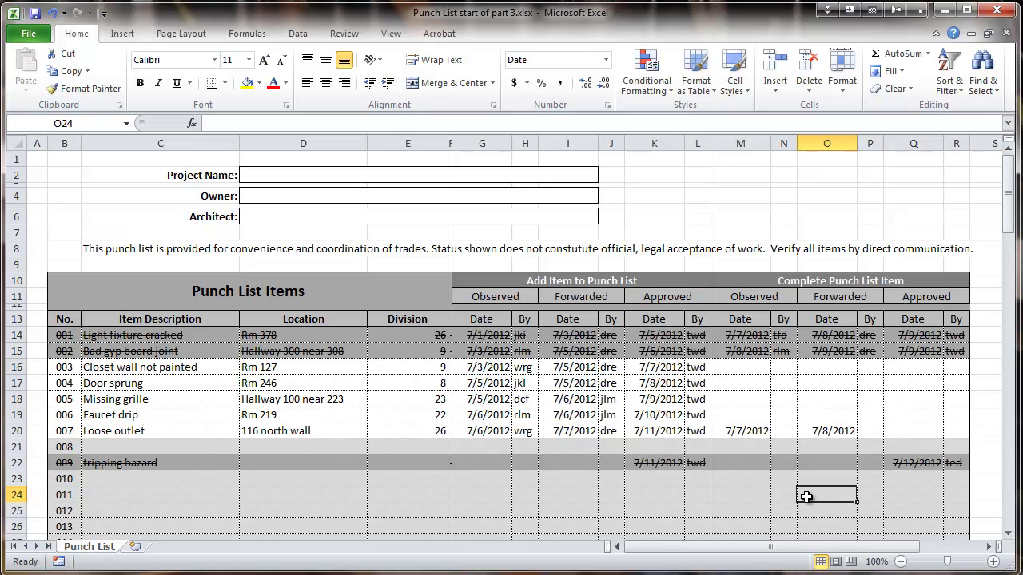